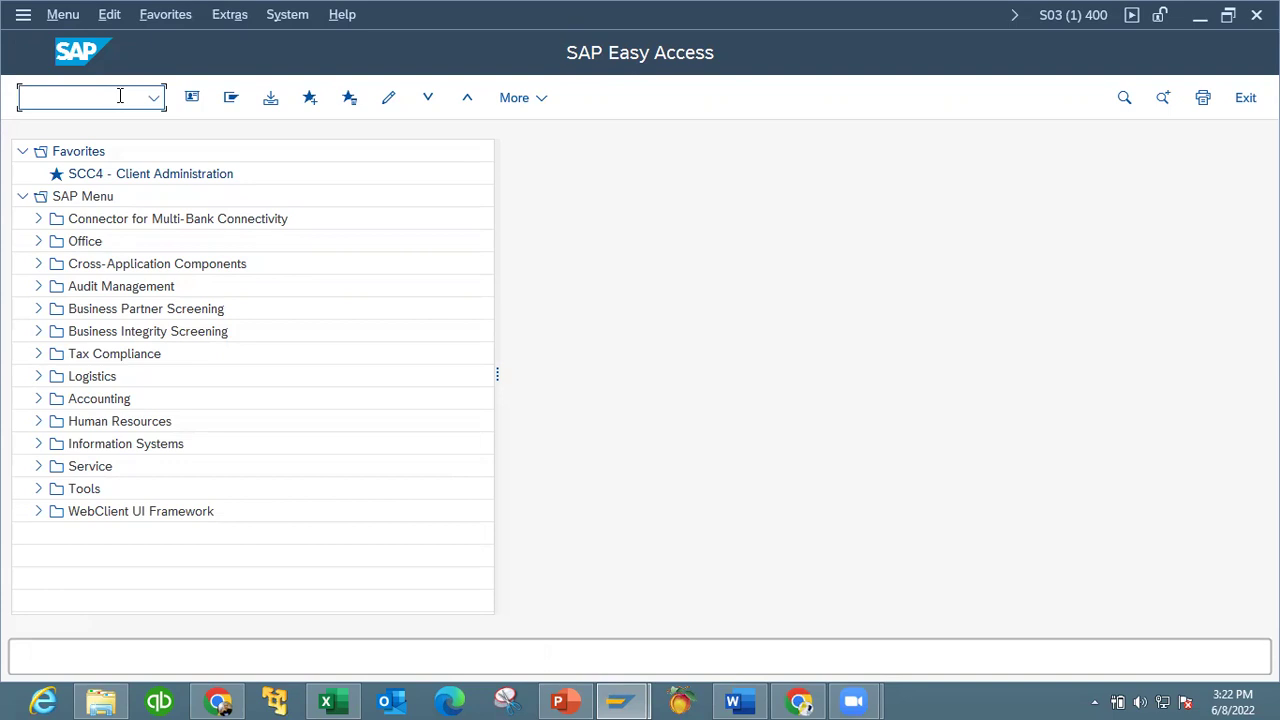
# Step: Run the spro transaction and open the SAP Reference IMG
pyautogui.write('spro')
pyautogui.press('Return')
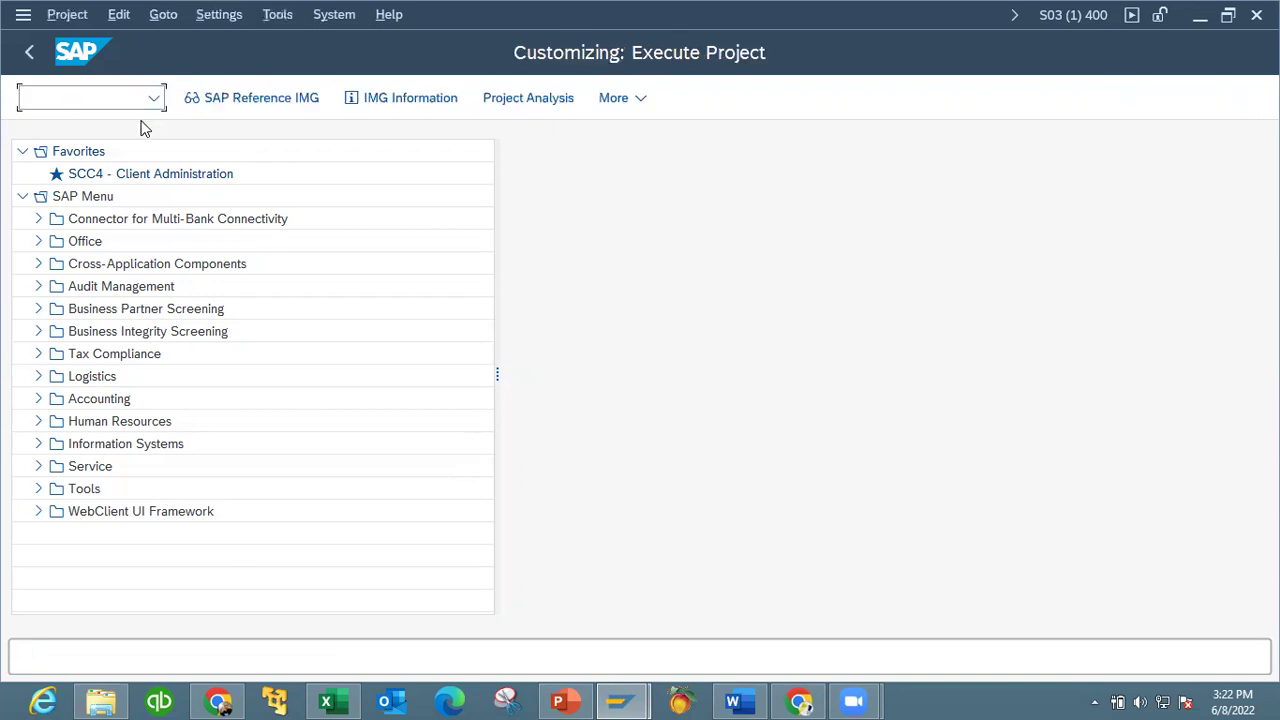
pyautogui.click(249, 99)
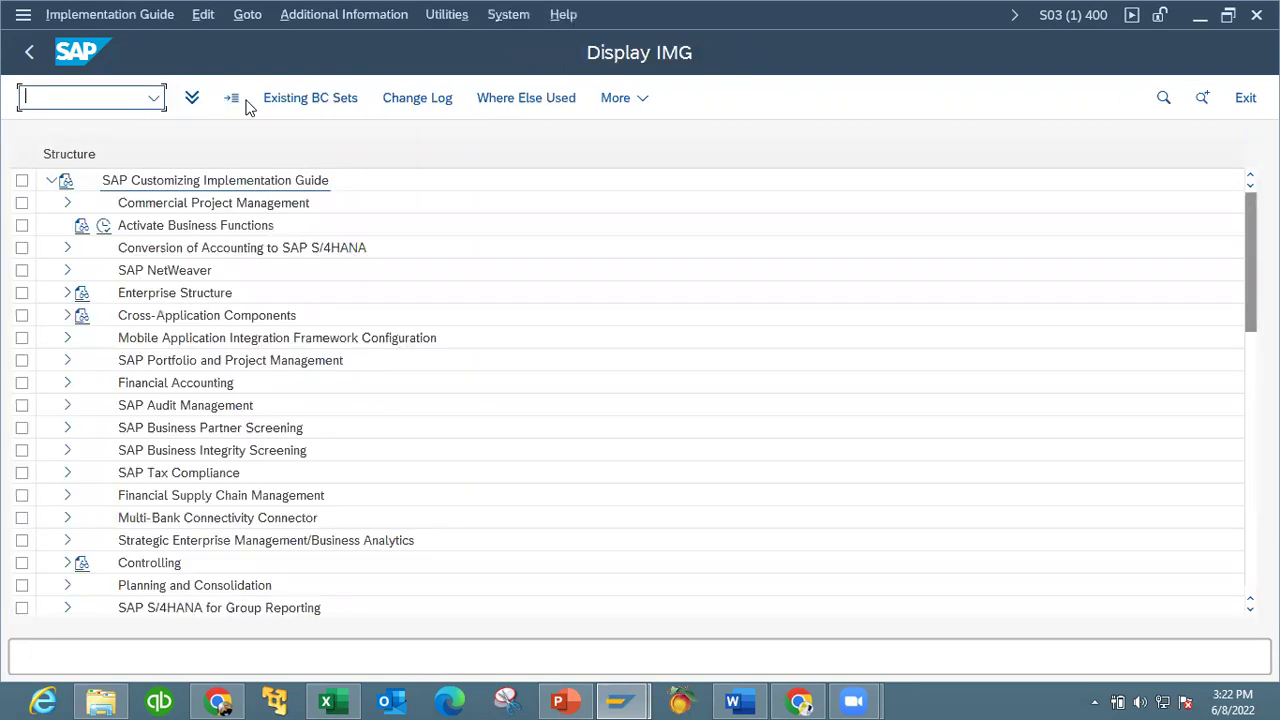
# Step: Expand Enterprise Structure, Assignment and Financial Accounting in the implementation guide to list the assignment activities
pyautogui.click(67, 293)
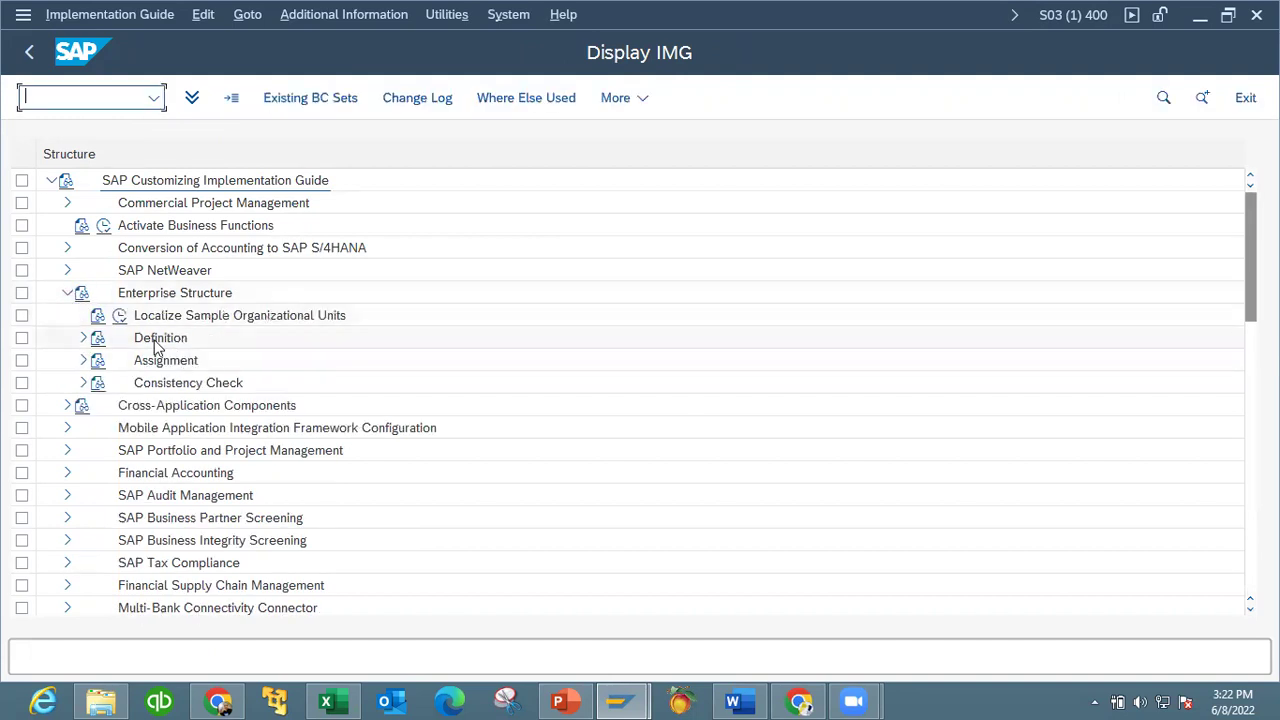
pyautogui.click(84, 338)
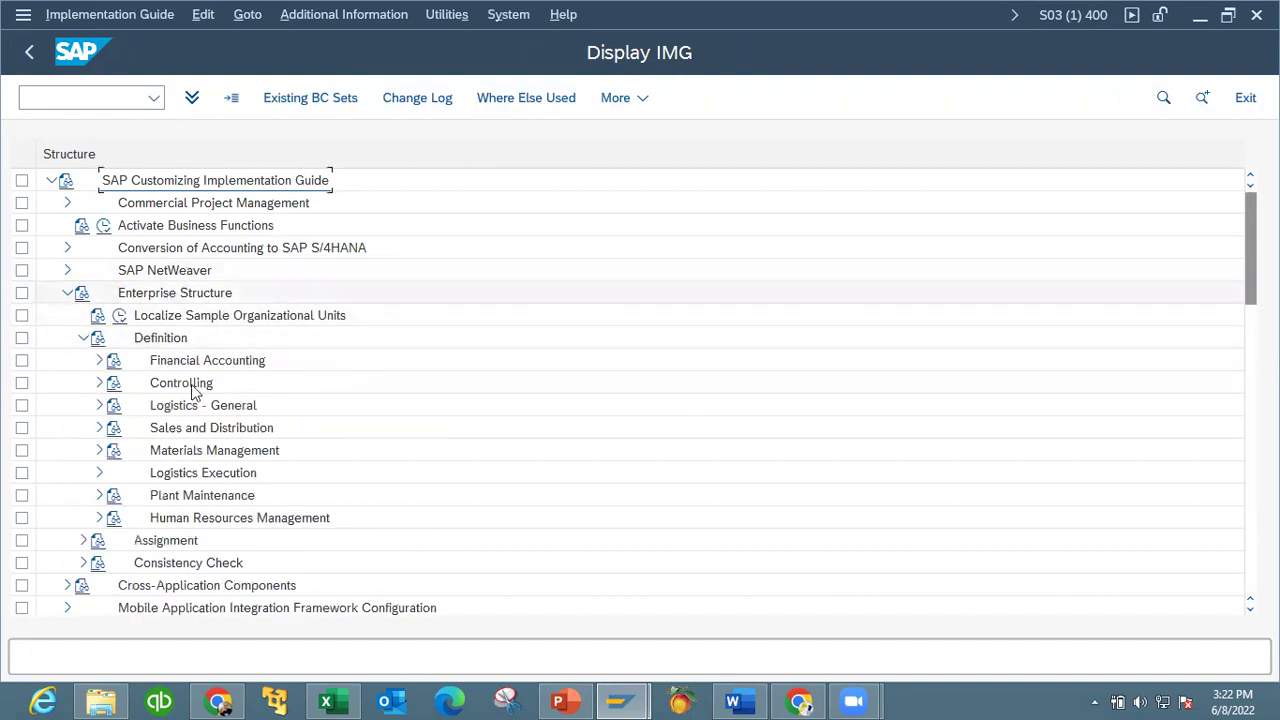
pyautogui.click(84, 338)
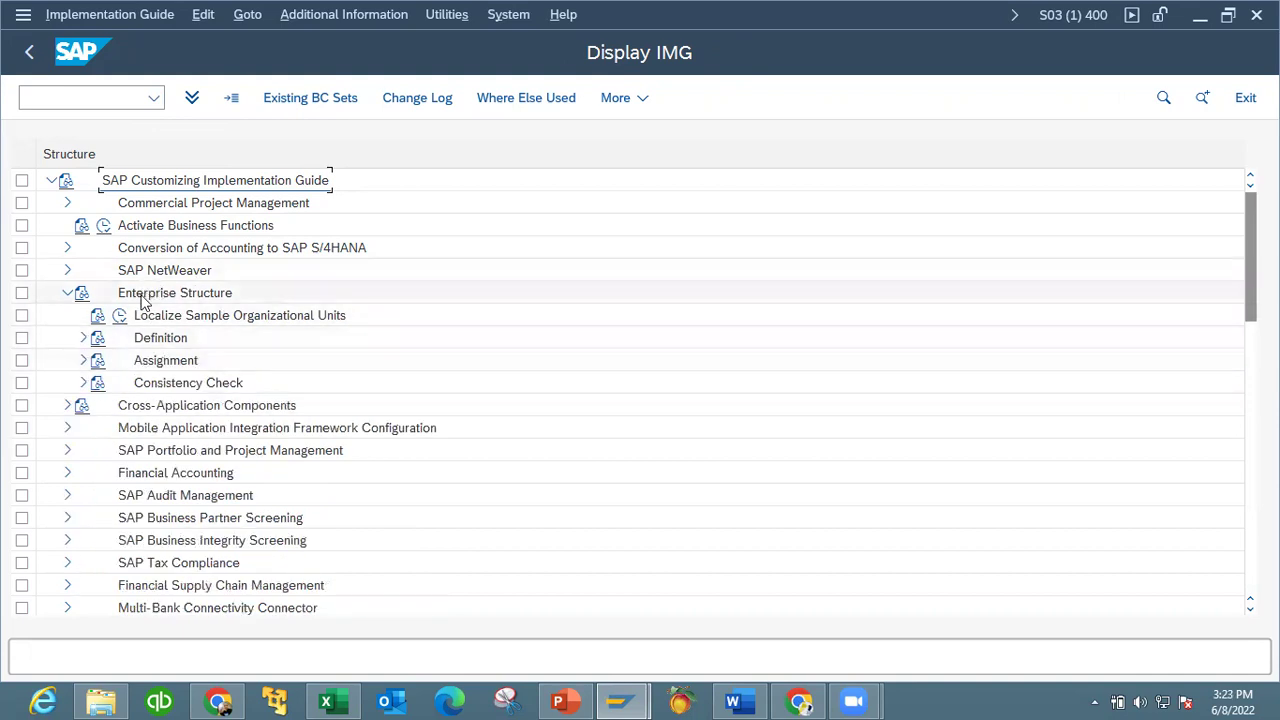
pyautogui.click(84, 360)
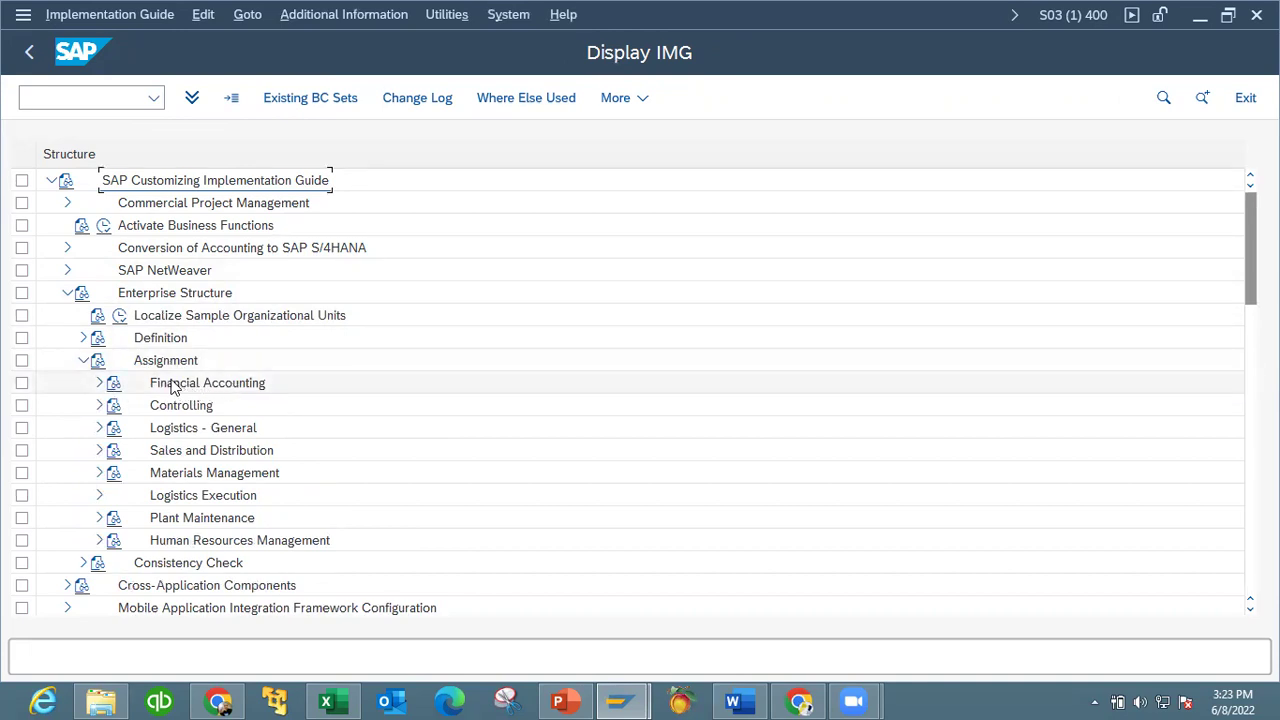
pyautogui.click(100, 384)
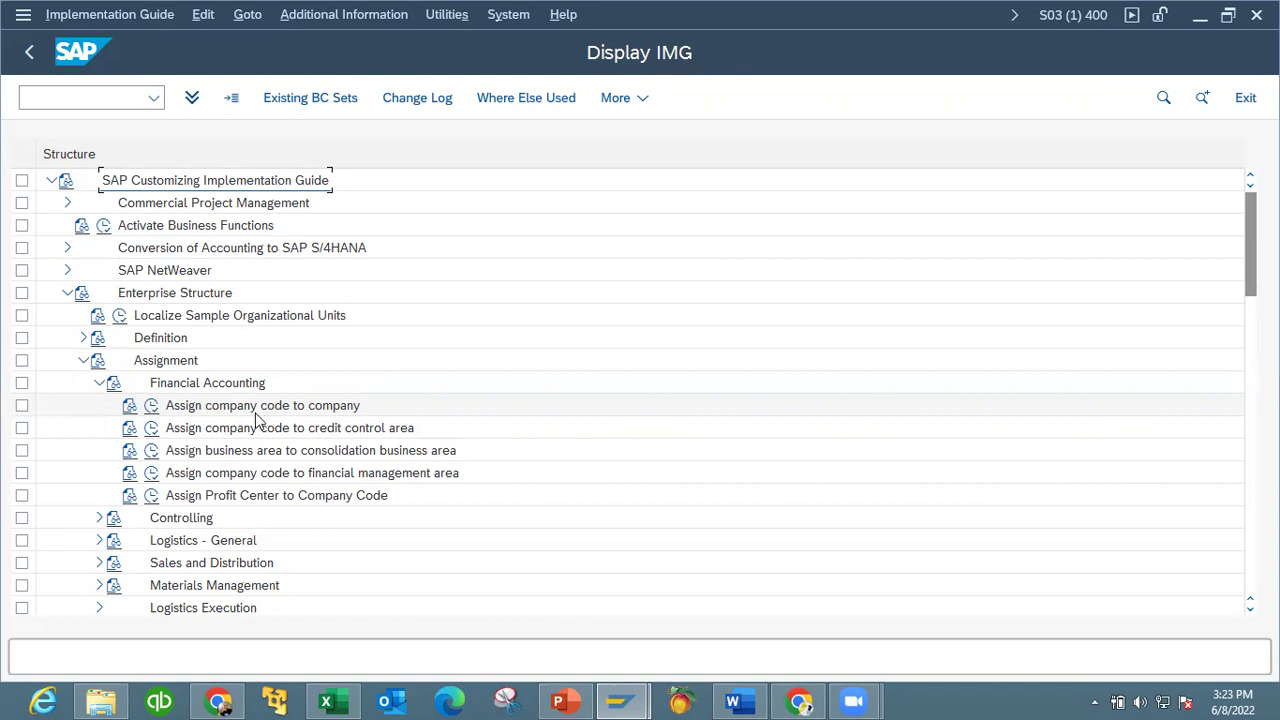
# Step: Switch to PowerPoint, review the SAP S4 HANA FICO org structure and Enterprise Assignment slides, and return to SAP
pyautogui.click(562, 702)
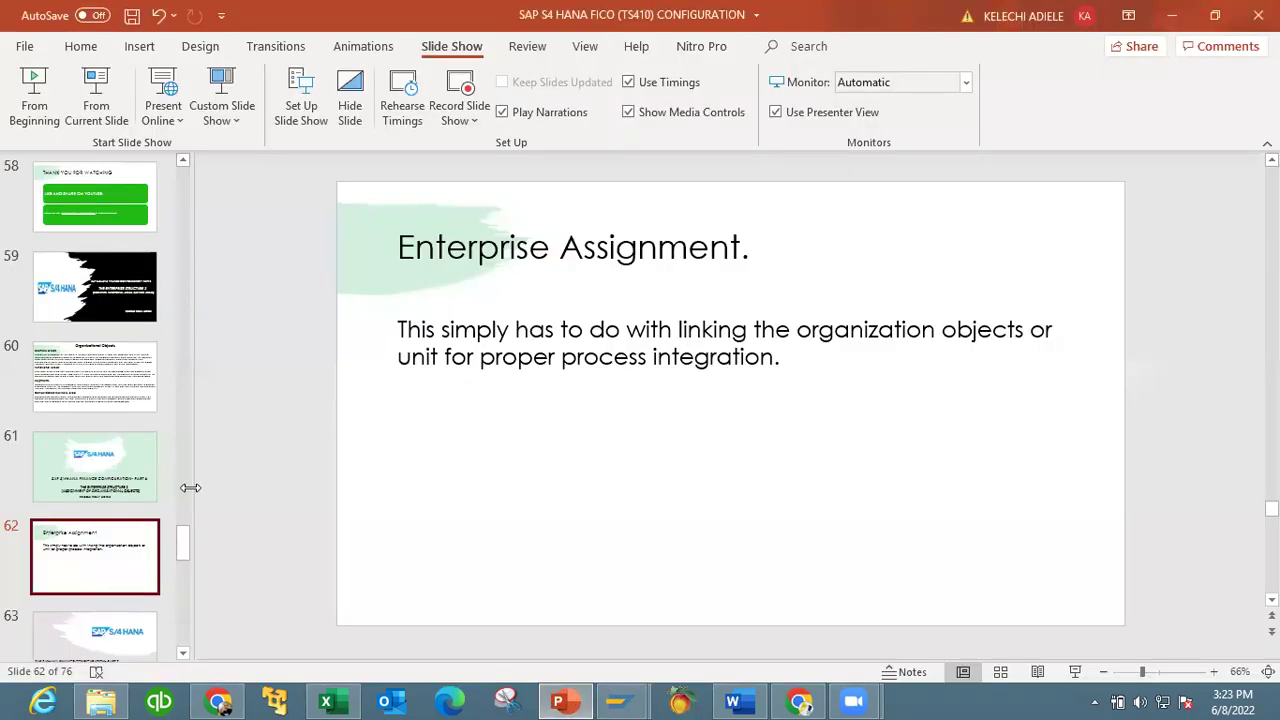
pyautogui.moveTo(180, 553); pyautogui.dragTo(176, 493)
pyautogui.click(103, 345)
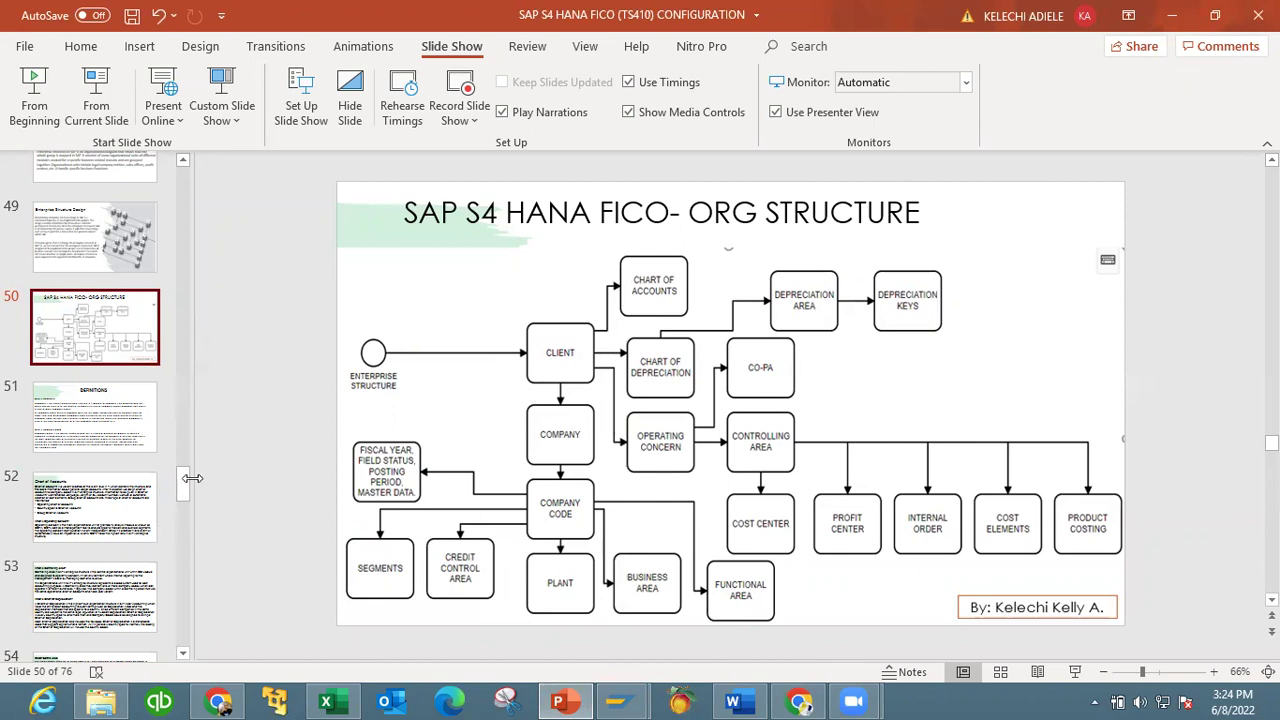
pyautogui.moveTo(183, 488); pyautogui.dragTo(181, 588)
pyautogui.click(124, 326)
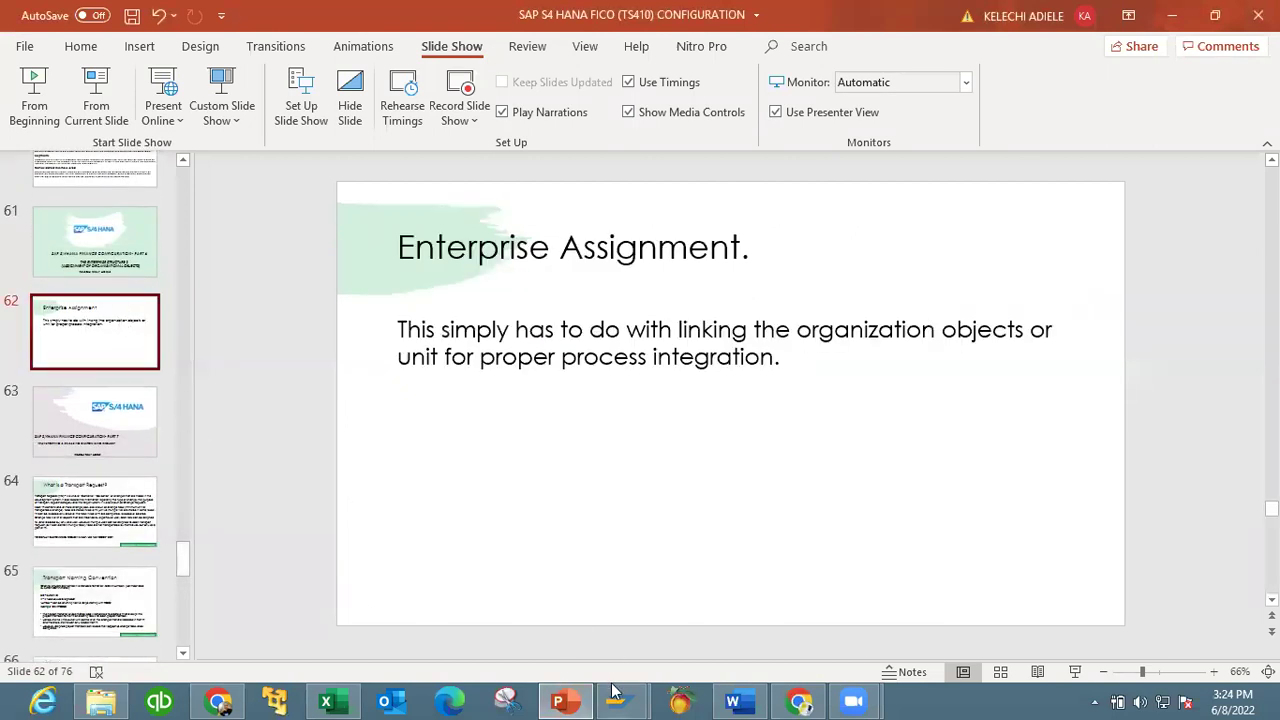
pyautogui.moveTo(617, 700)
pyautogui.click(688, 625)
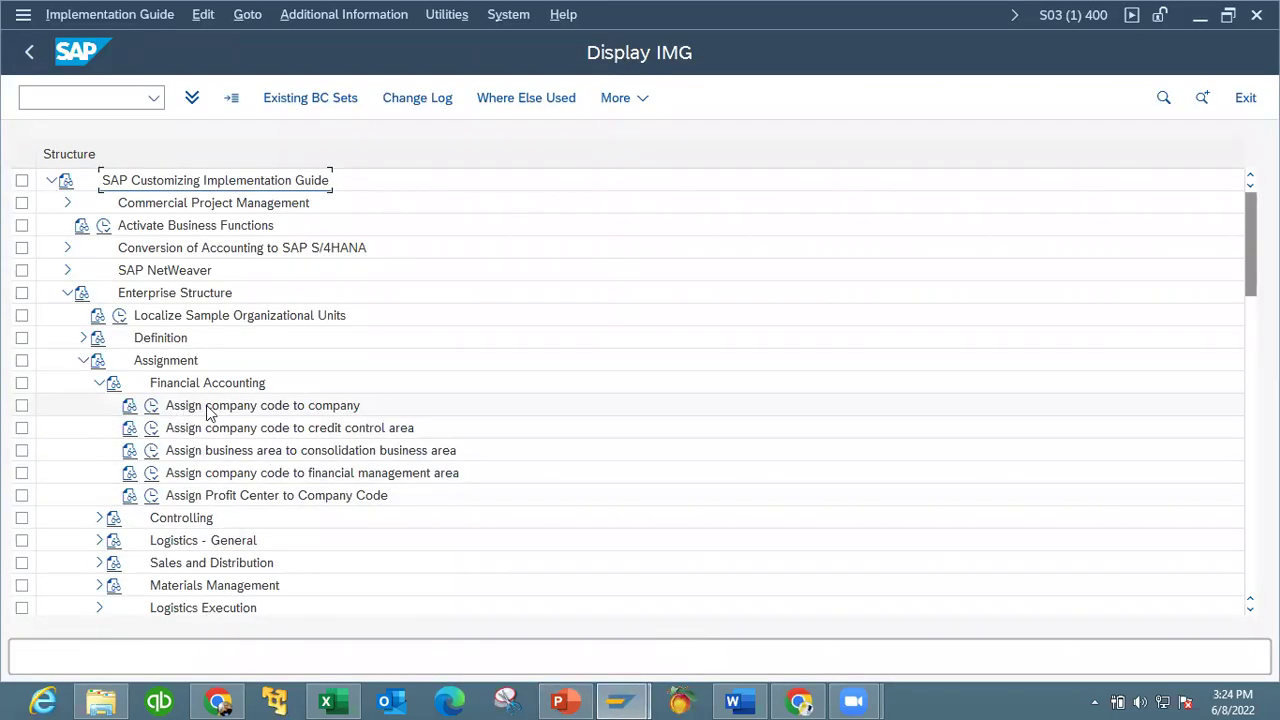
# Step: In the company code to company assignment, find company code KK01 and assign it the company KELLY'S KOMPANY LTD
pyautogui.click(152, 406)
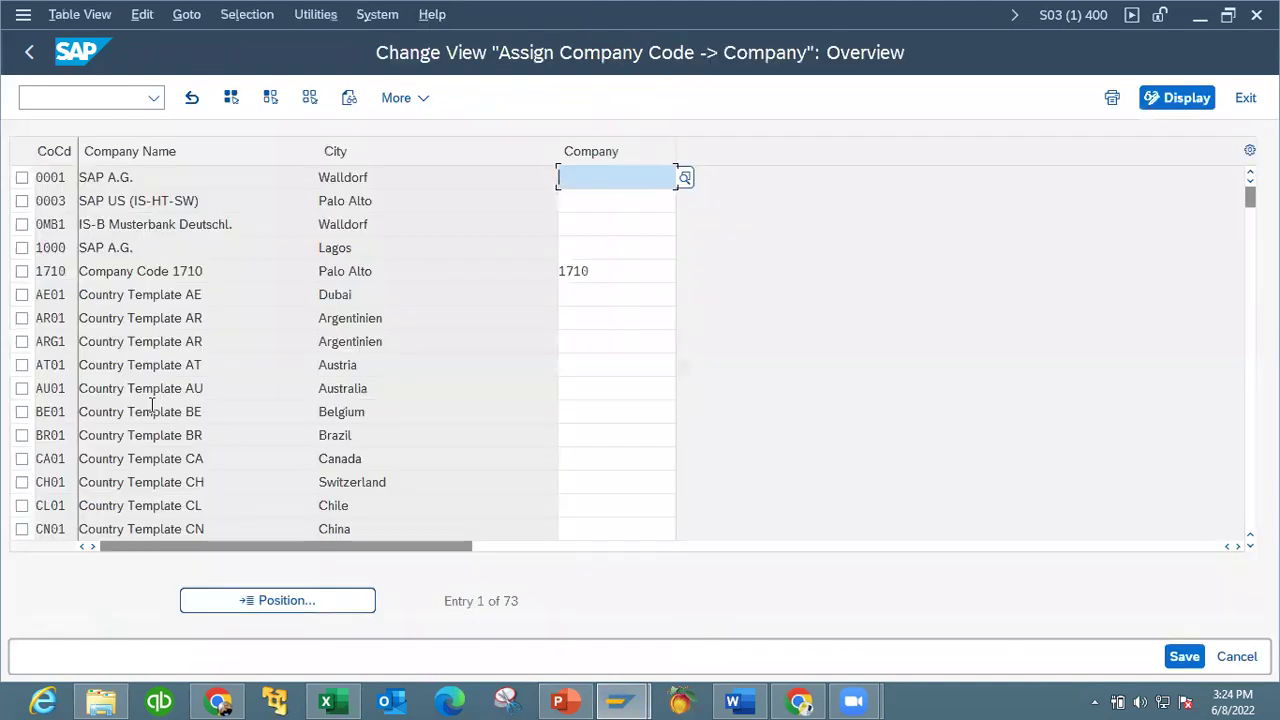
pyautogui.click(298, 600)
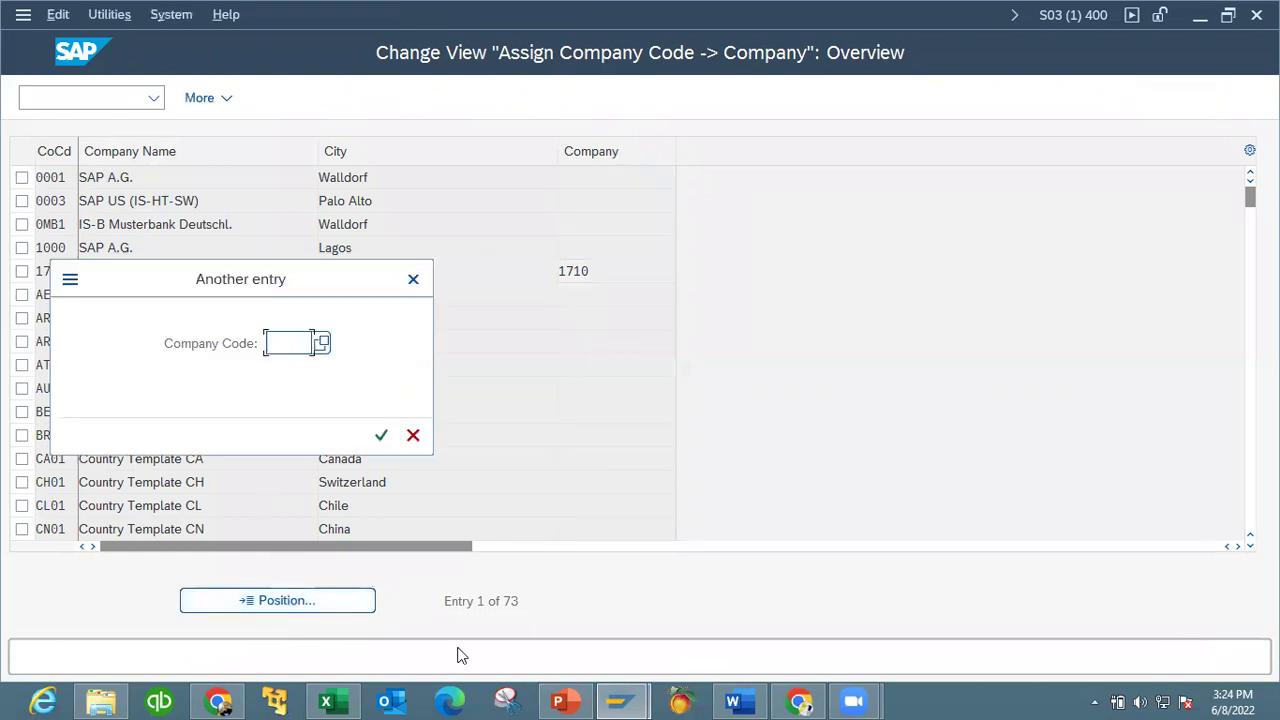
pyautogui.click(342, 700)
pyautogui.click(348, 697)
pyautogui.write('KK01')
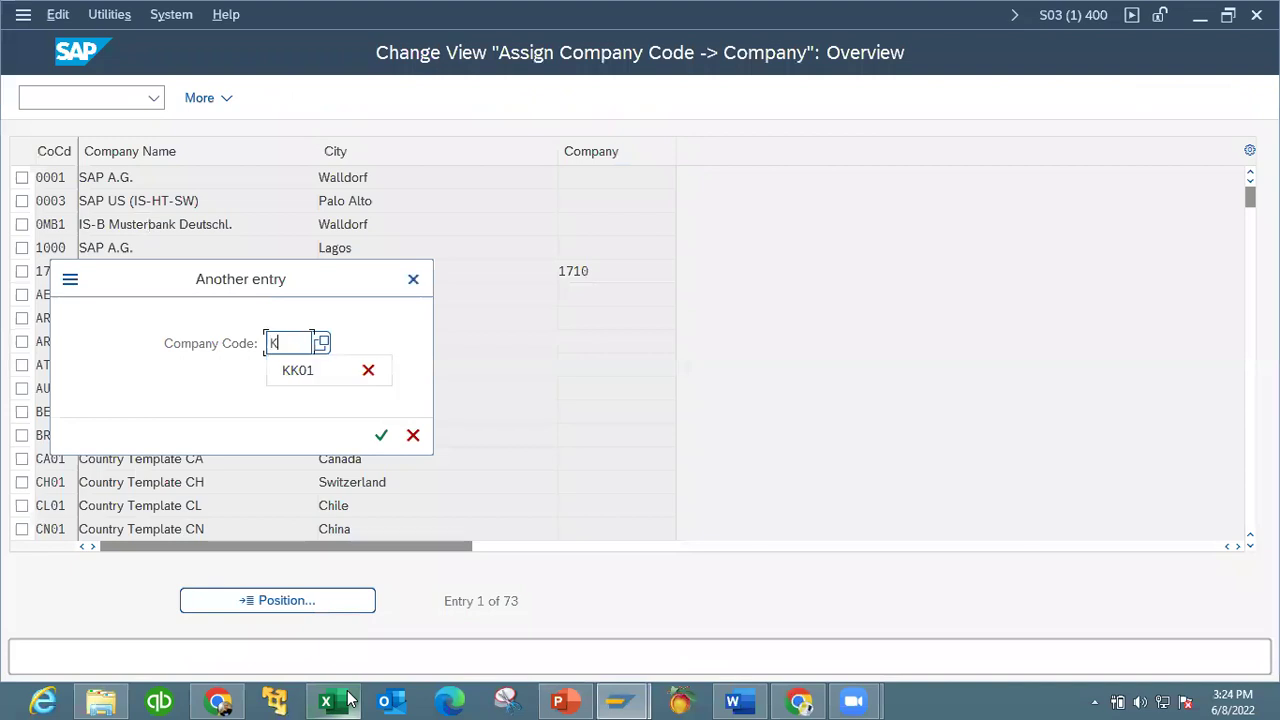
pyautogui.click(381, 435)
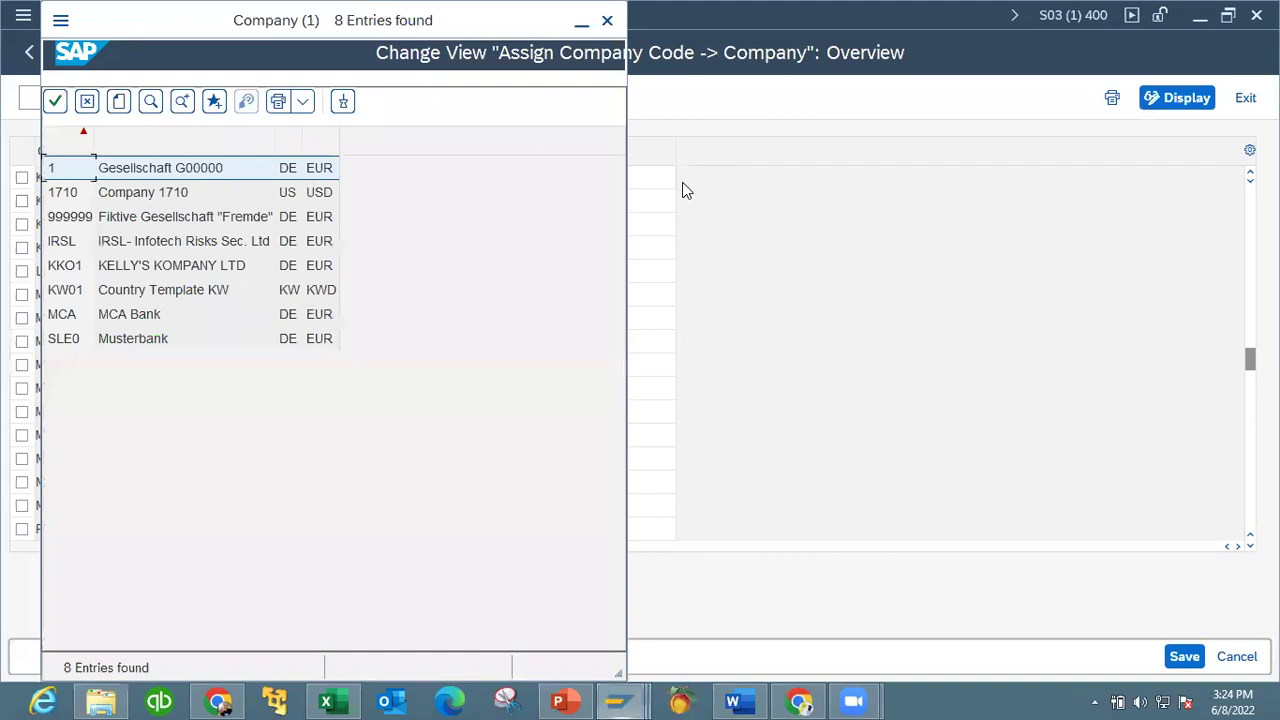
pyautogui.doubleClick(73, 268)
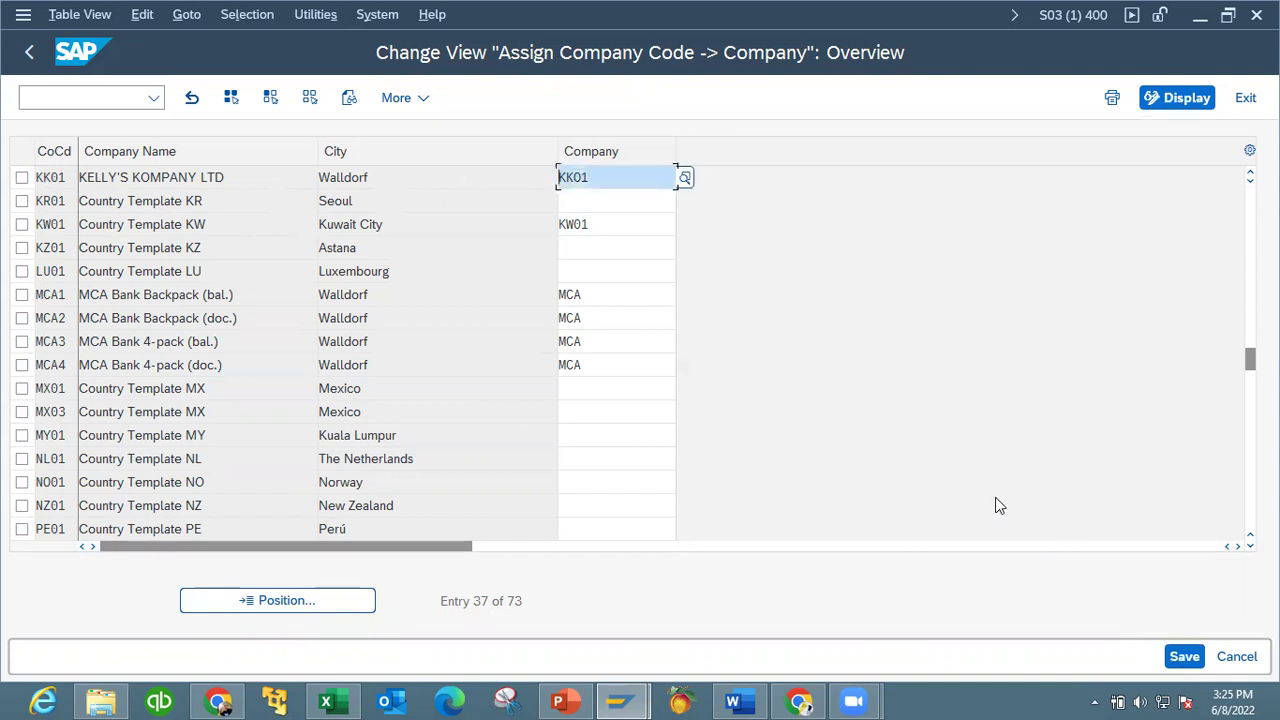
# Step: Save the company assignment under a new customizing request with the short description "Assignment of Org Objects"
pyautogui.click(1190, 662)
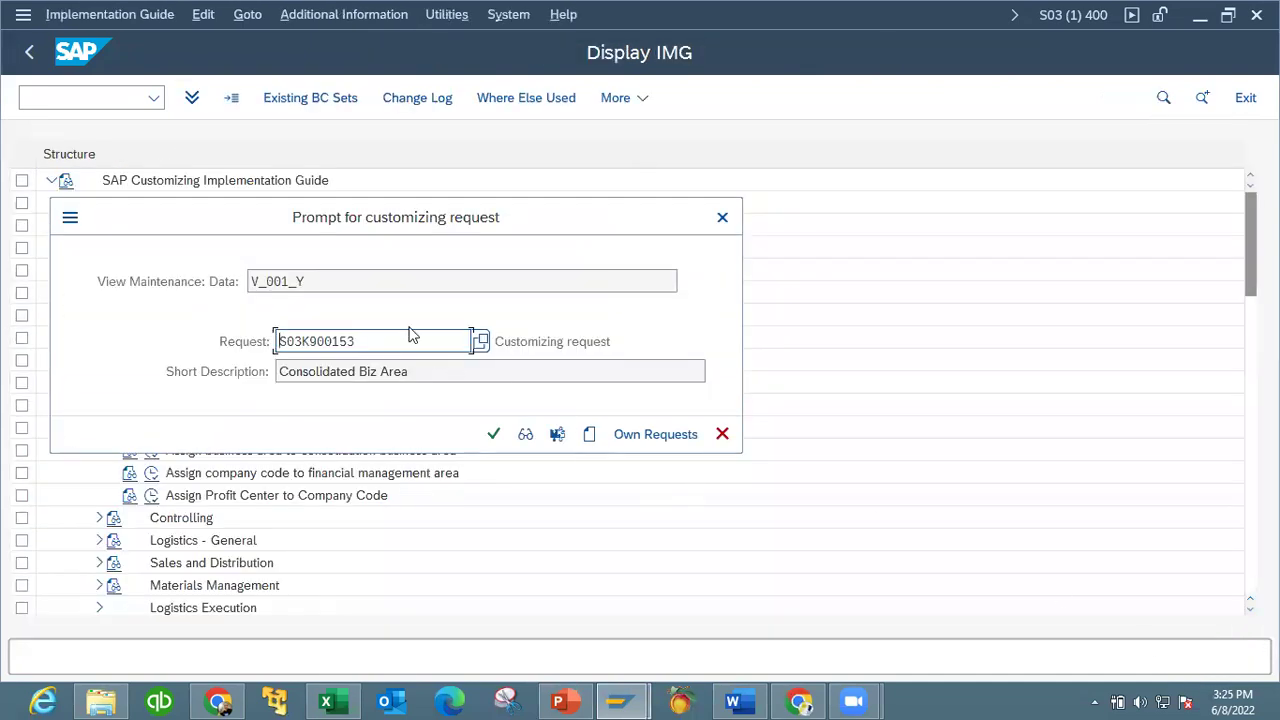
pyautogui.click(590, 440)
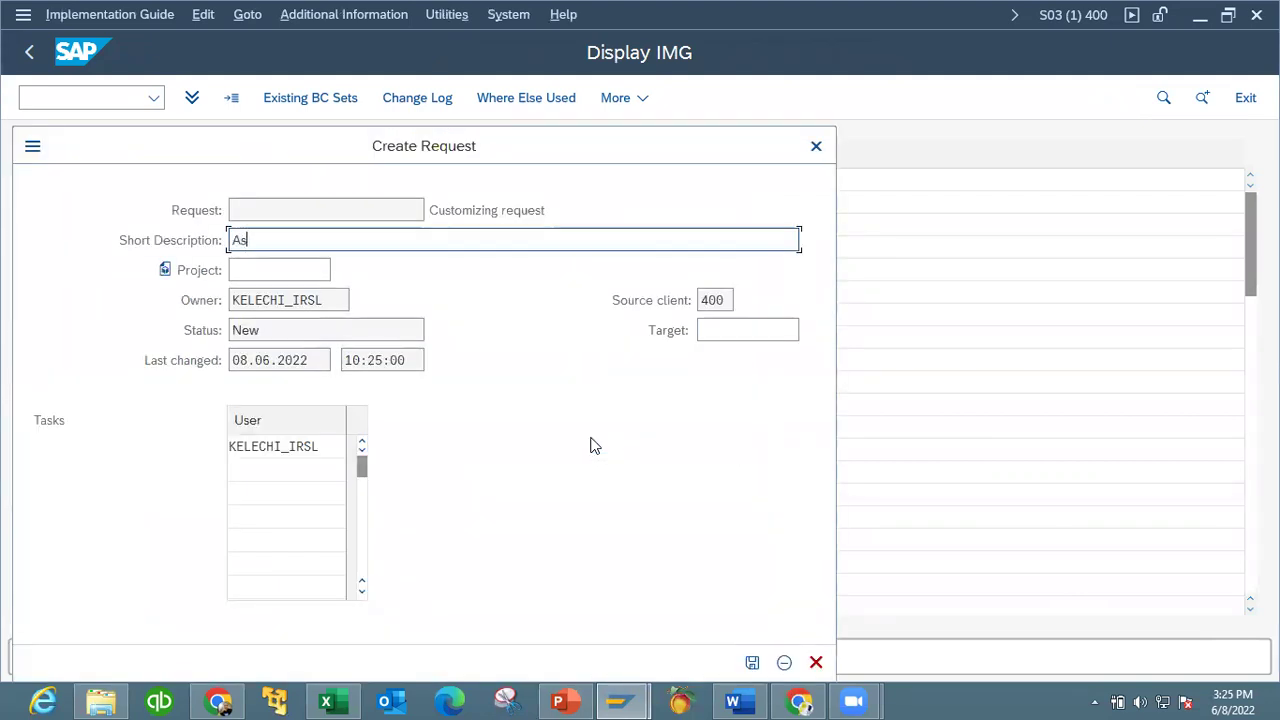
pyautogui.write('Assignment of Org Obje')
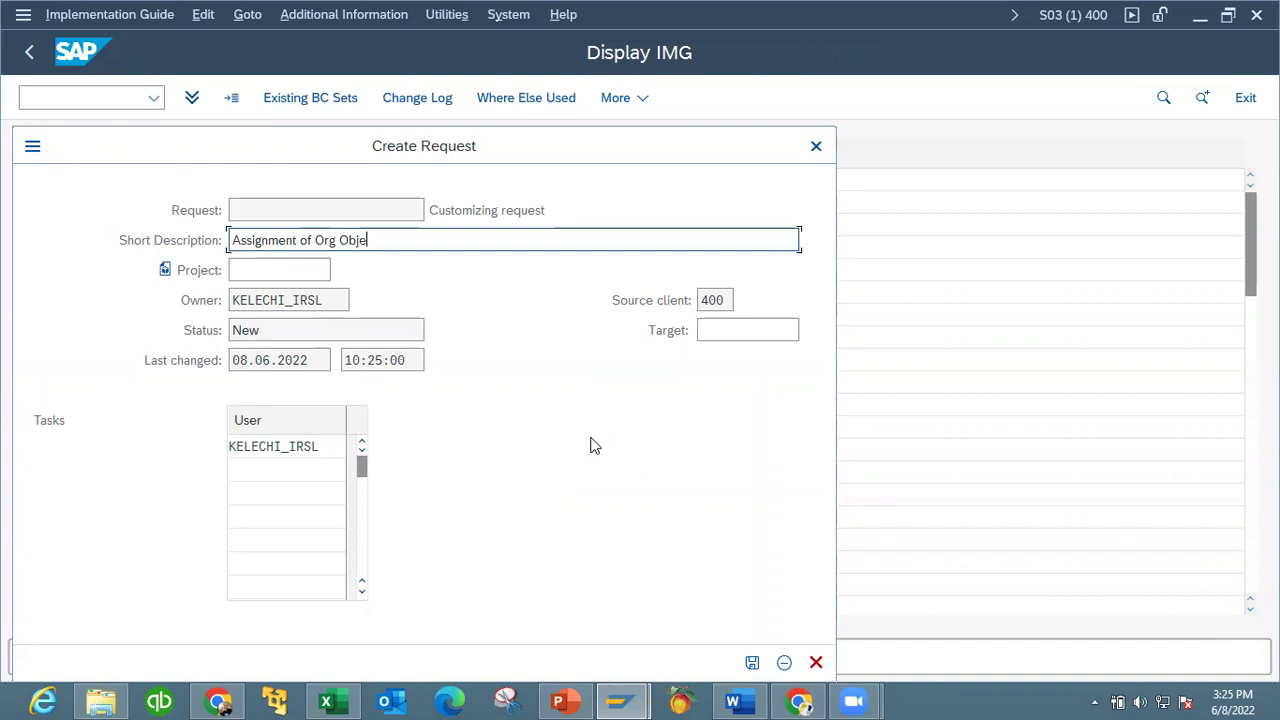
pyautogui.write('xts')
pyautogui.press('BackSpace')
pyautogui.click(752, 662)
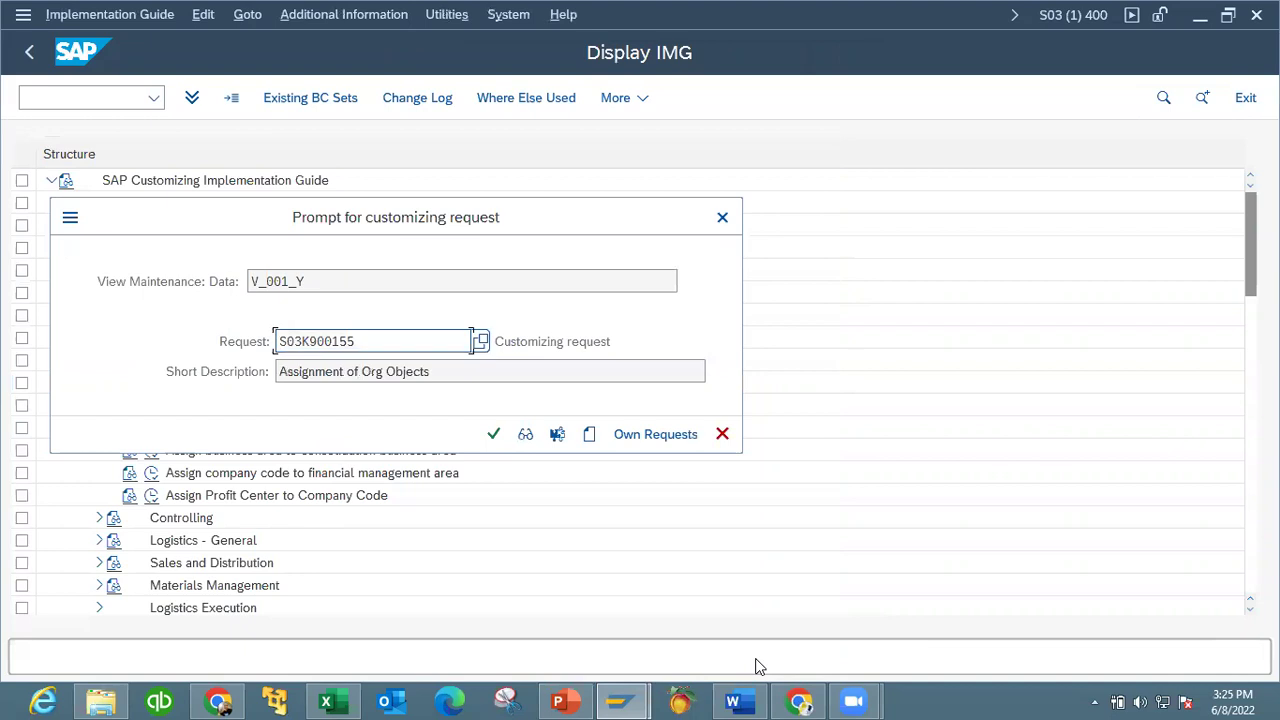
pyautogui.click(493, 434)
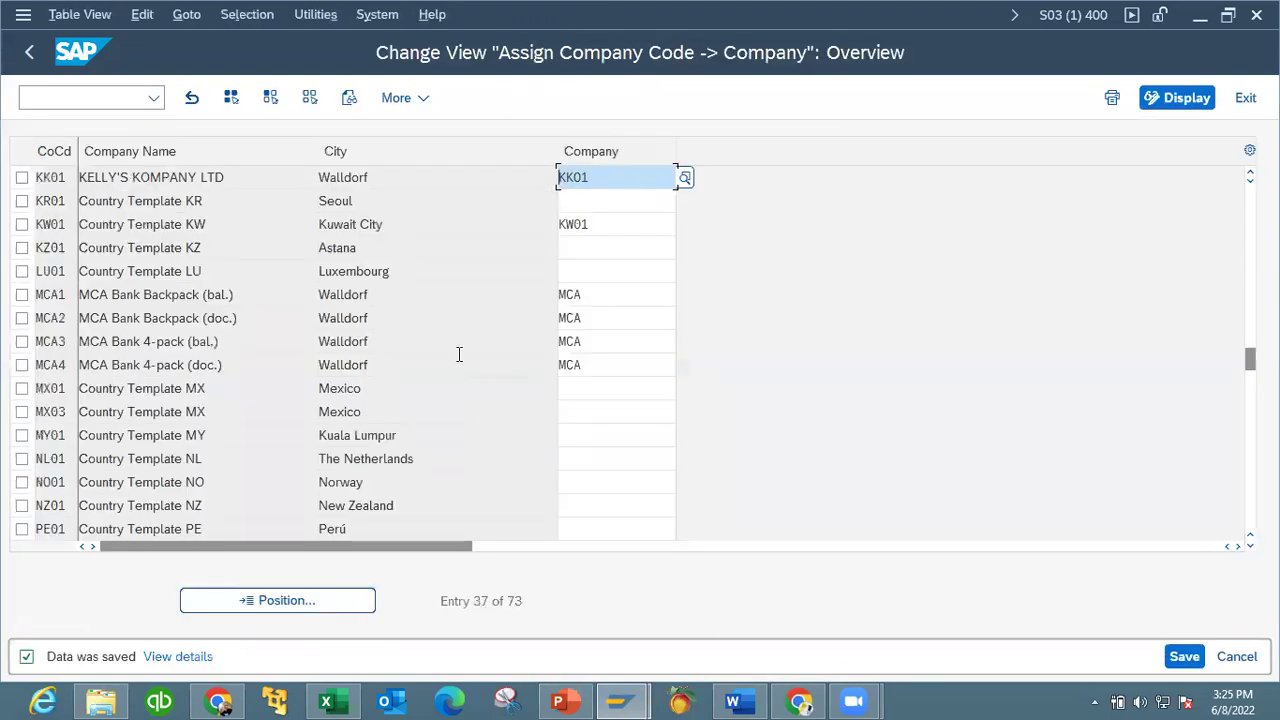
# Step: Return to the implementation guide and open the activity that assigns company codes to credit control areas
pyautogui.click(29, 52)
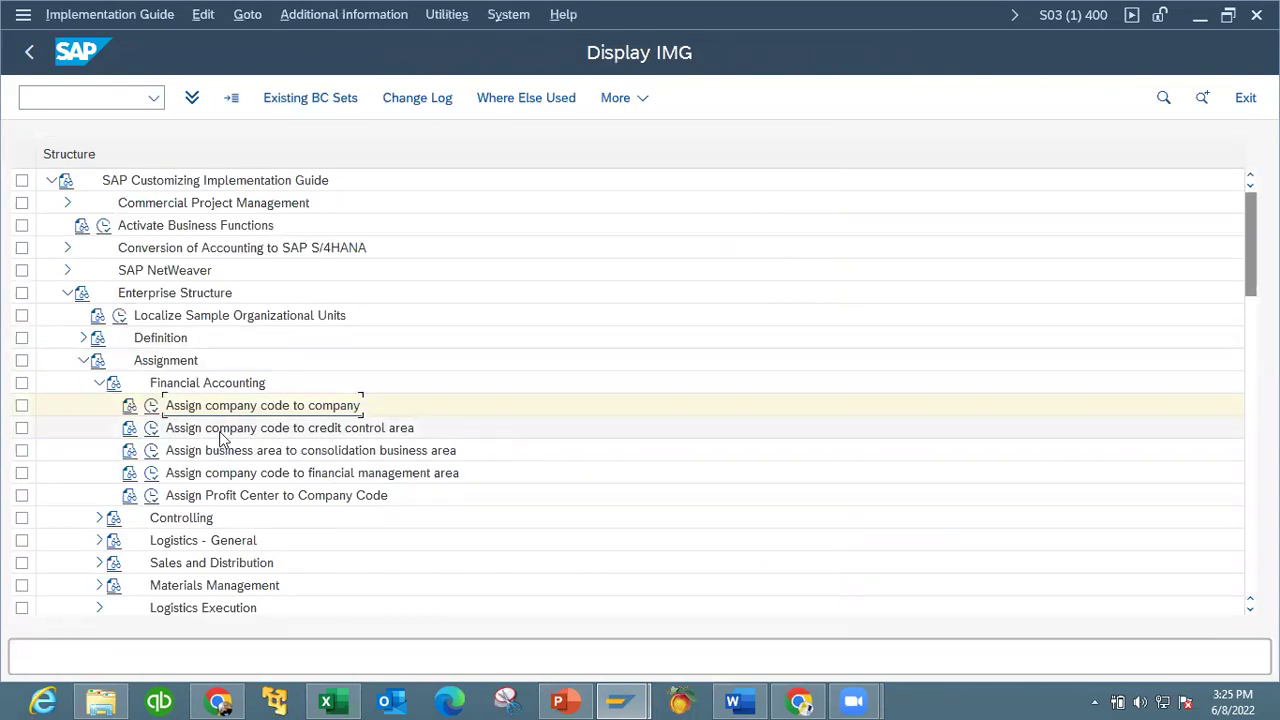
pyautogui.click(151, 429)
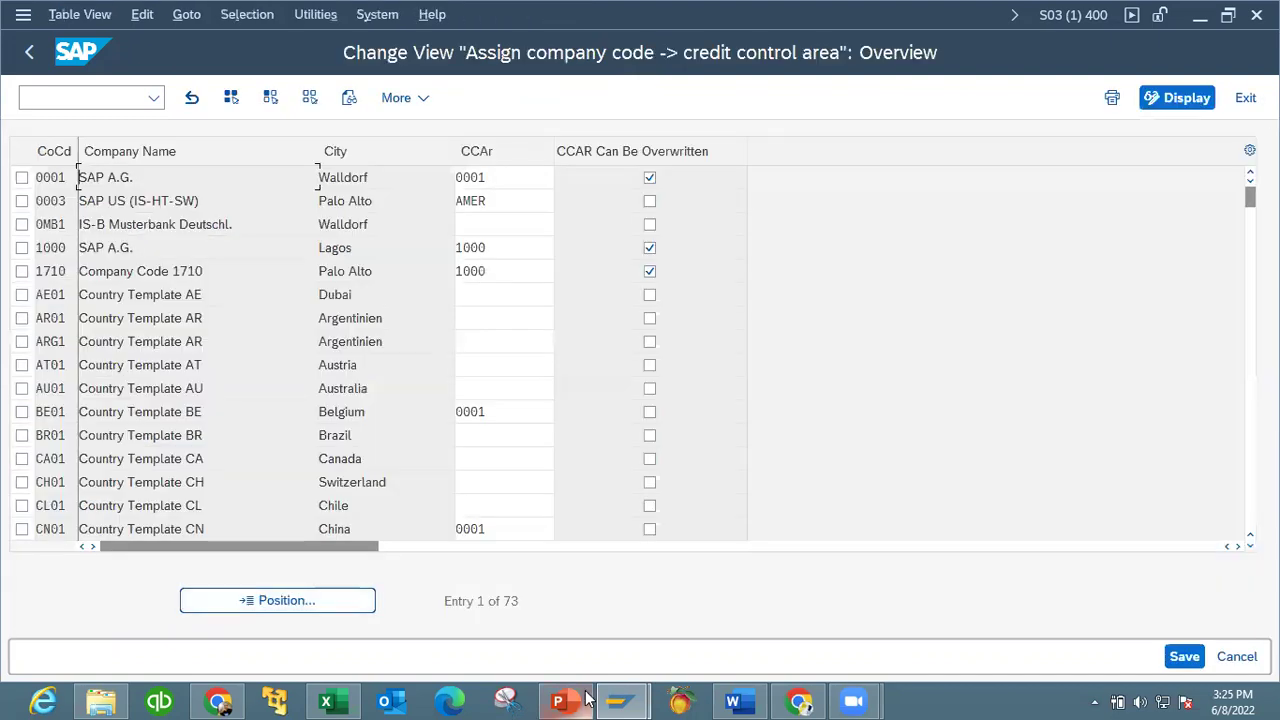
# Step: Switch to PowerPoint, examine how company code and credit control area relate in the org structure diagram, and return to SAP
pyautogui.click(563, 701)
pyautogui.moveTo(186, 559); pyautogui.dragTo(171, 469)
pyautogui.click(111, 546)
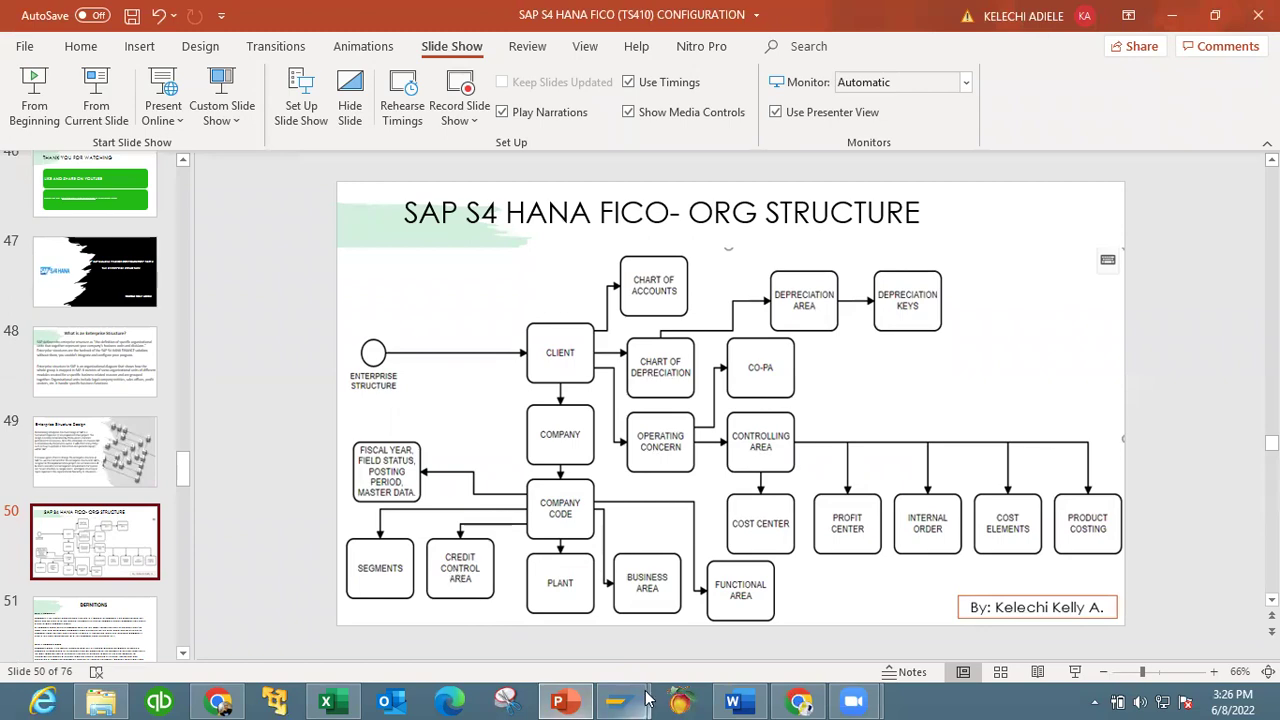
pyautogui.moveTo(622, 701)
pyautogui.click(683, 614)
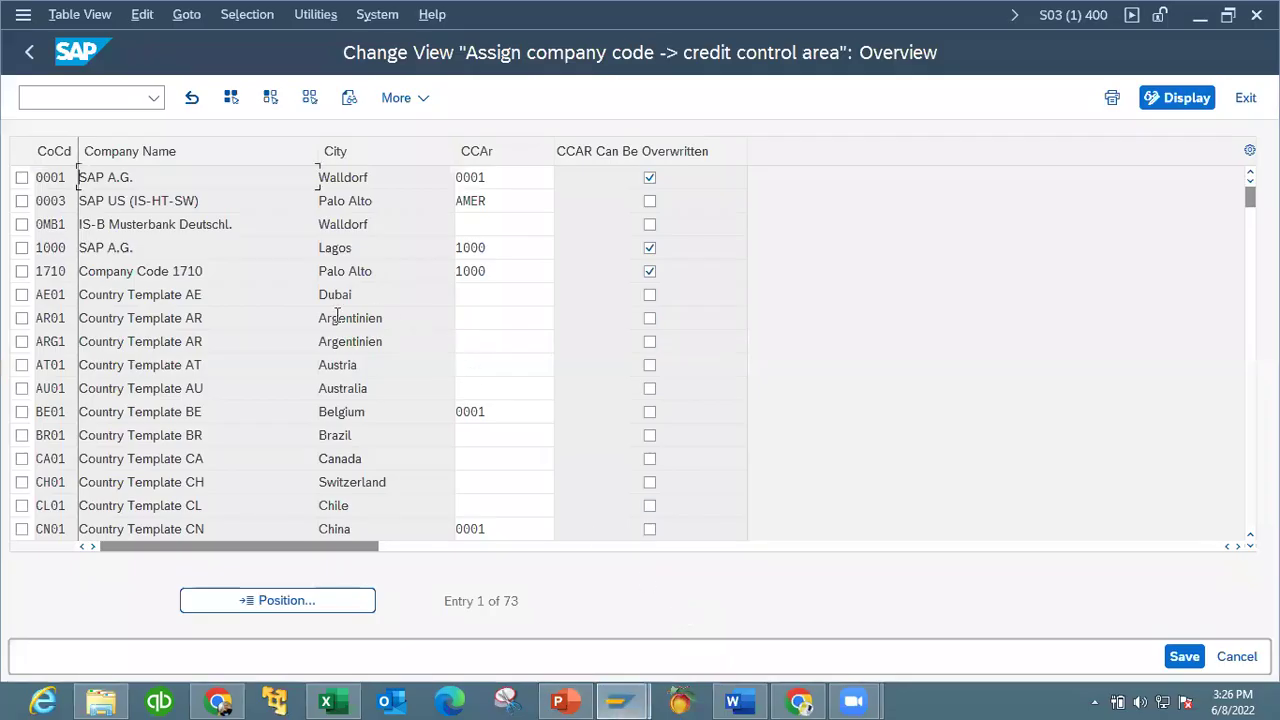
# Step: Set the credit control area of company code KK01 to KK01 and save it under the "Assignment of Org Objects" request
pyautogui.click(307, 608)
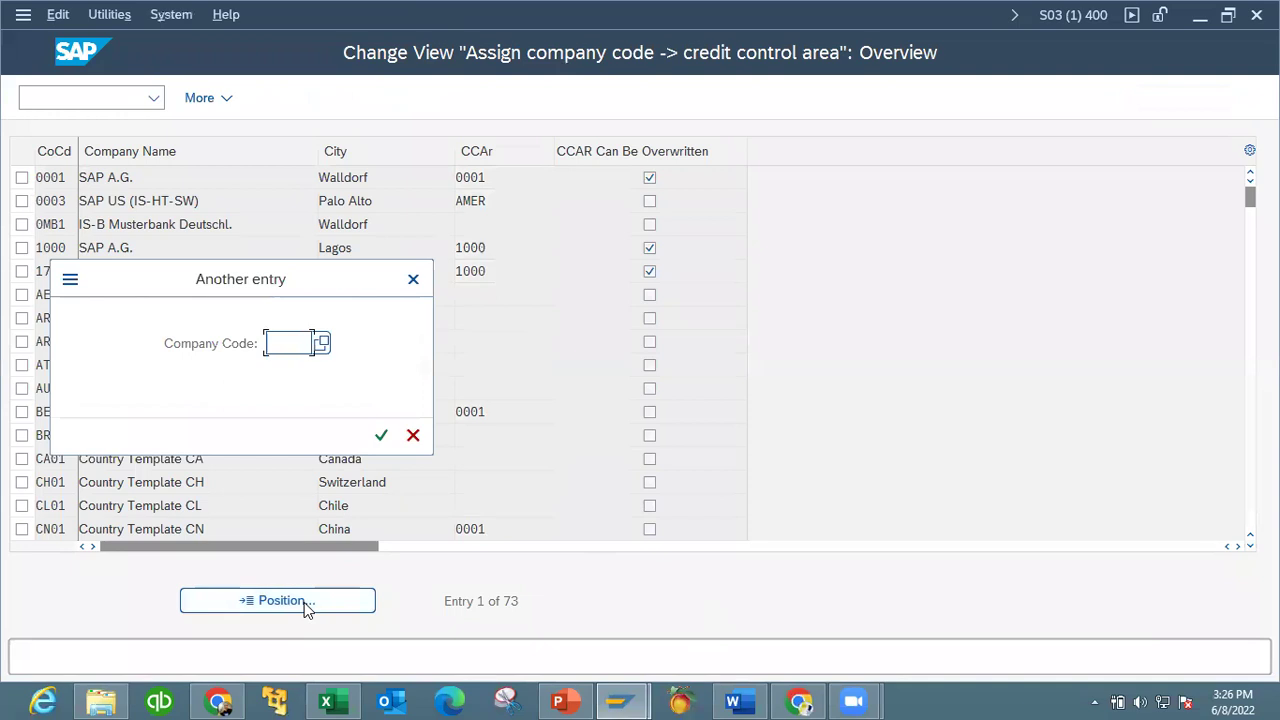
pyautogui.write('kk01')
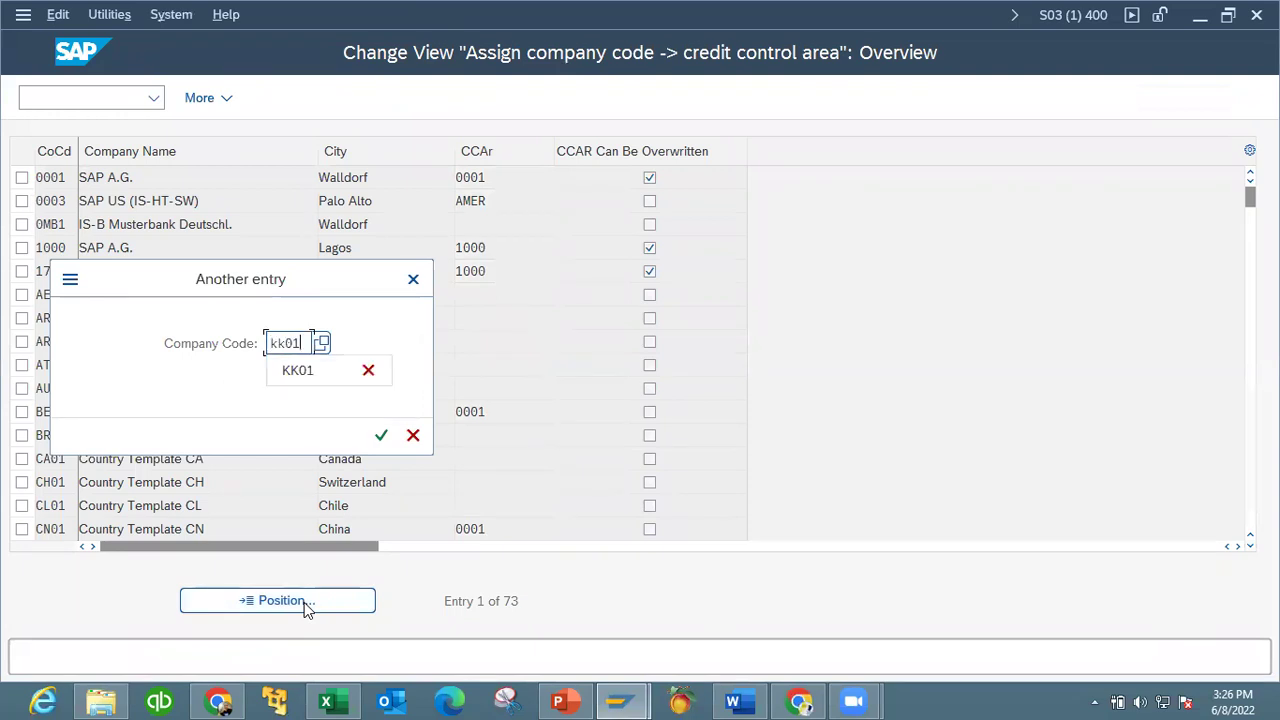
pyautogui.press('Return')
pyautogui.press('Return')
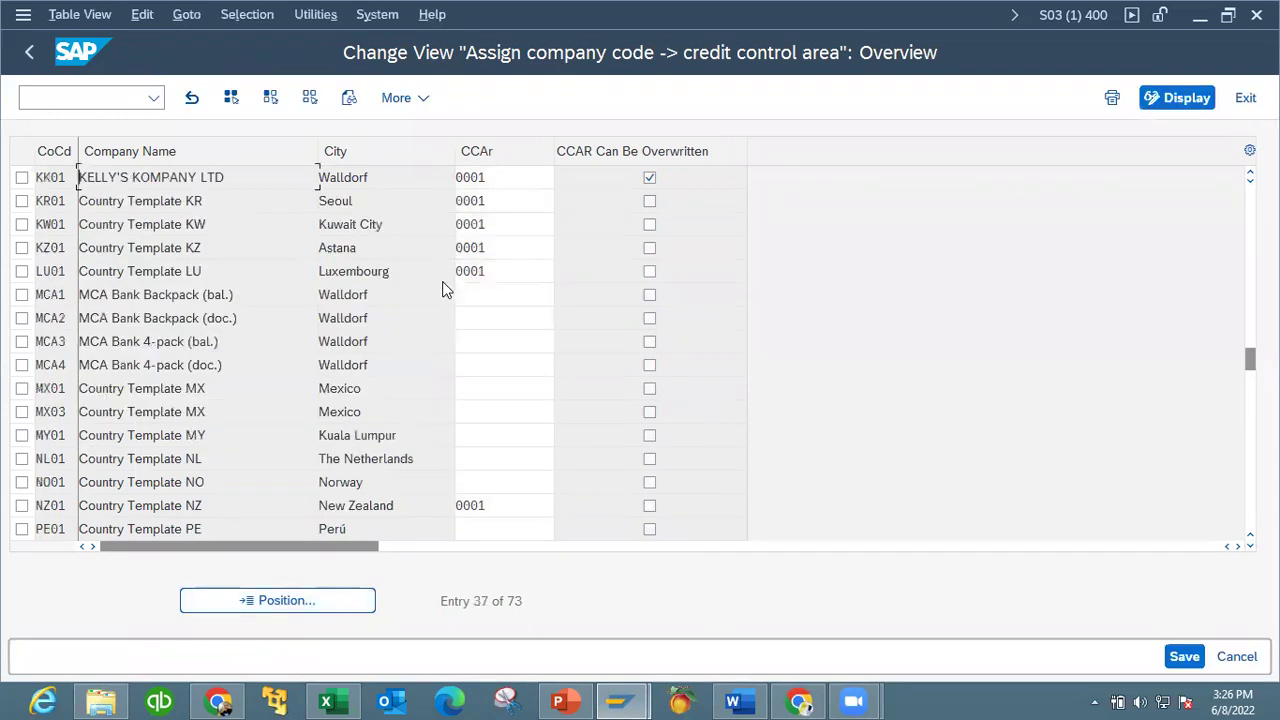
pyautogui.click(498, 181)
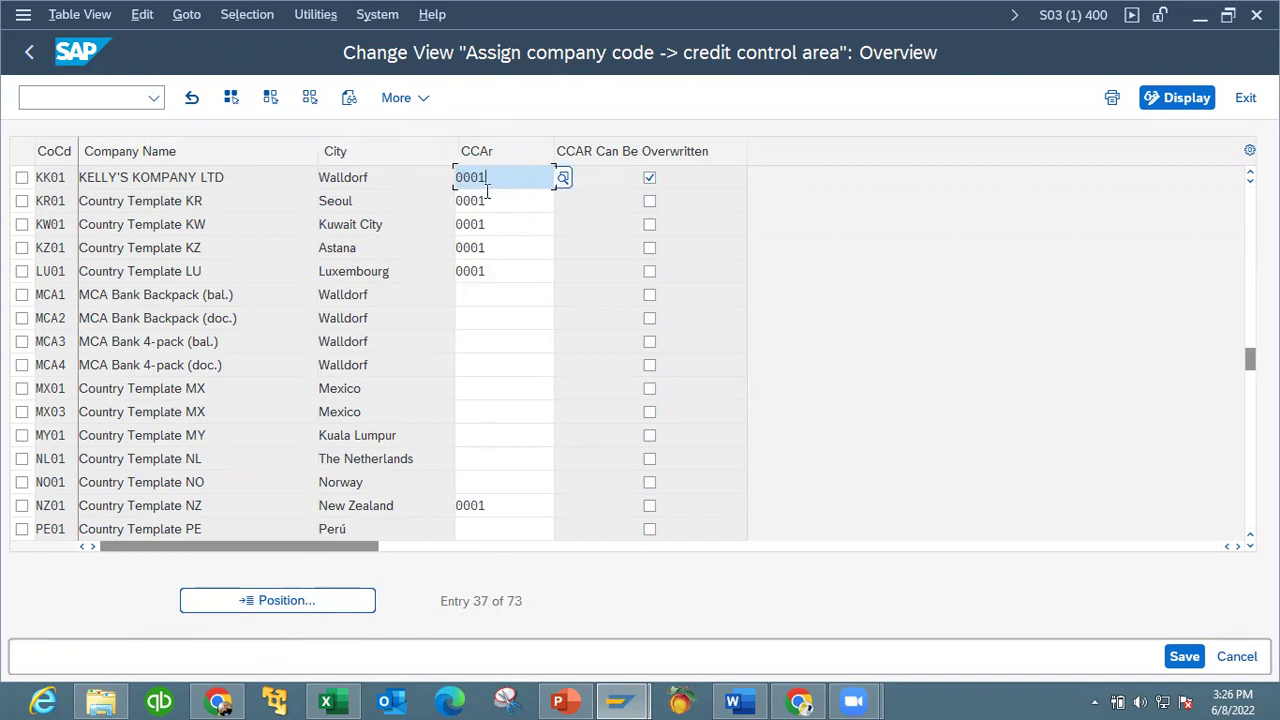
pyautogui.click(562, 185)
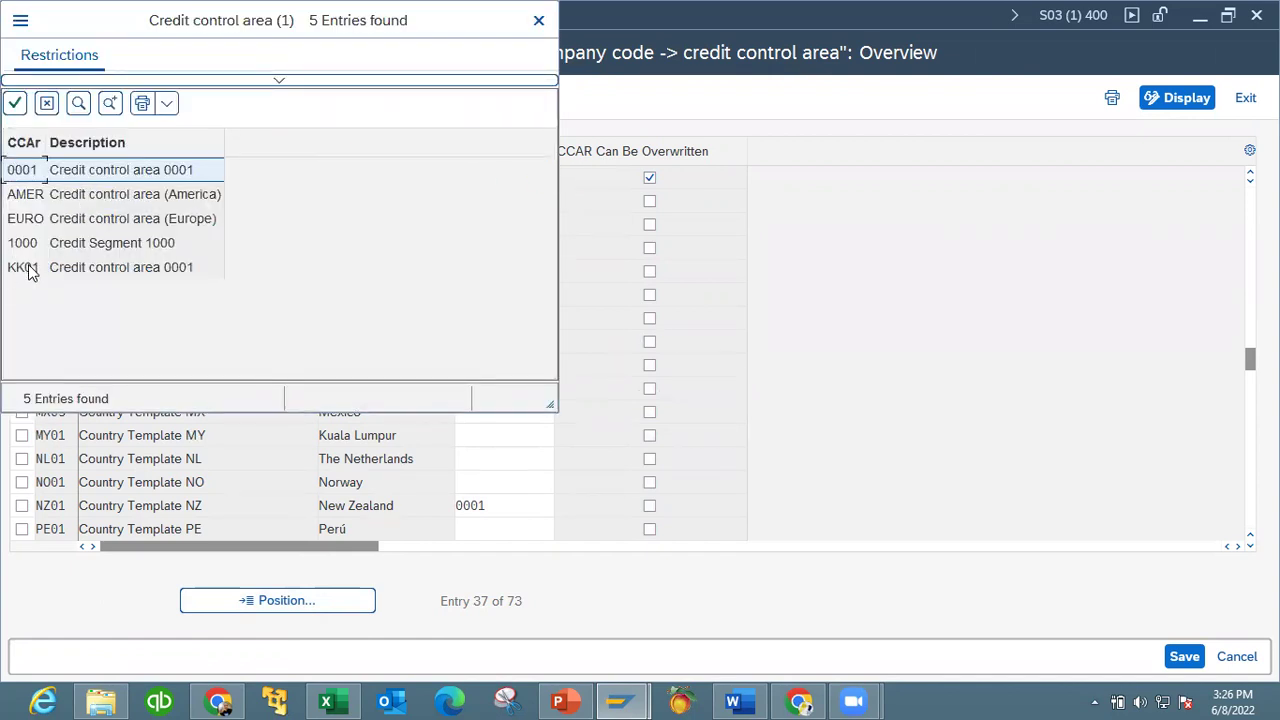
pyautogui.doubleClick(29, 270)
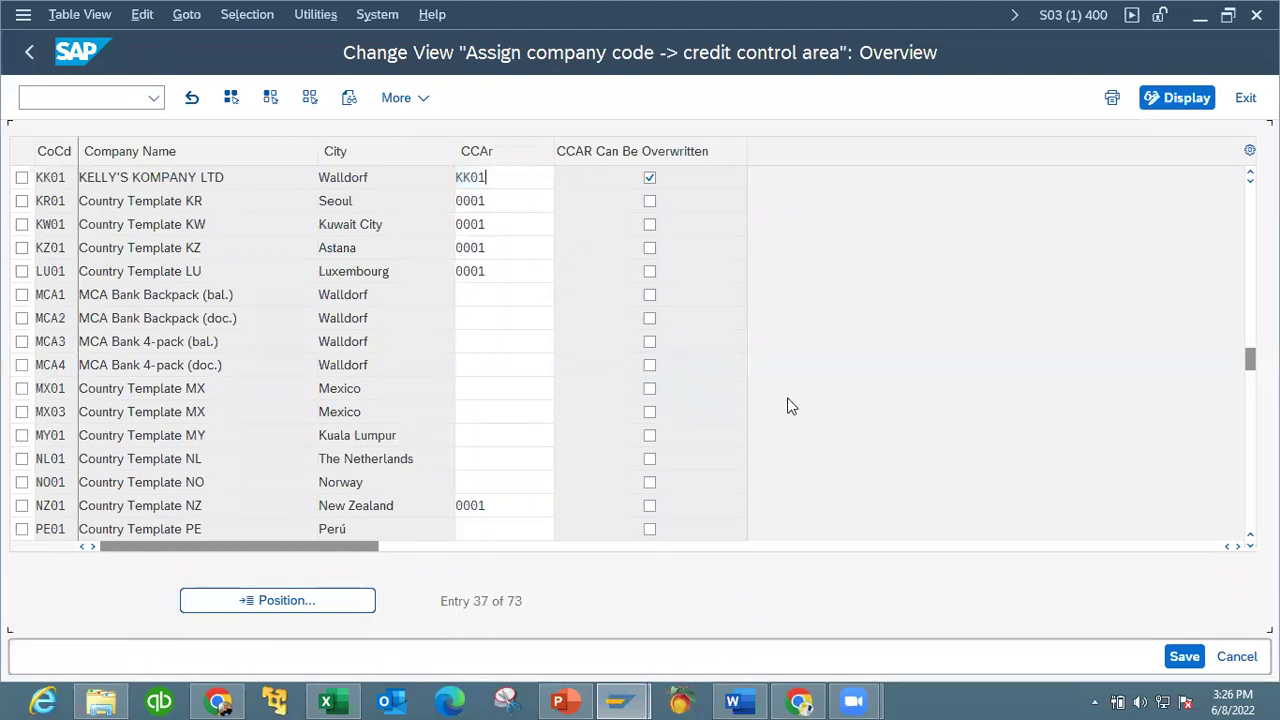
pyautogui.click(1186, 657)
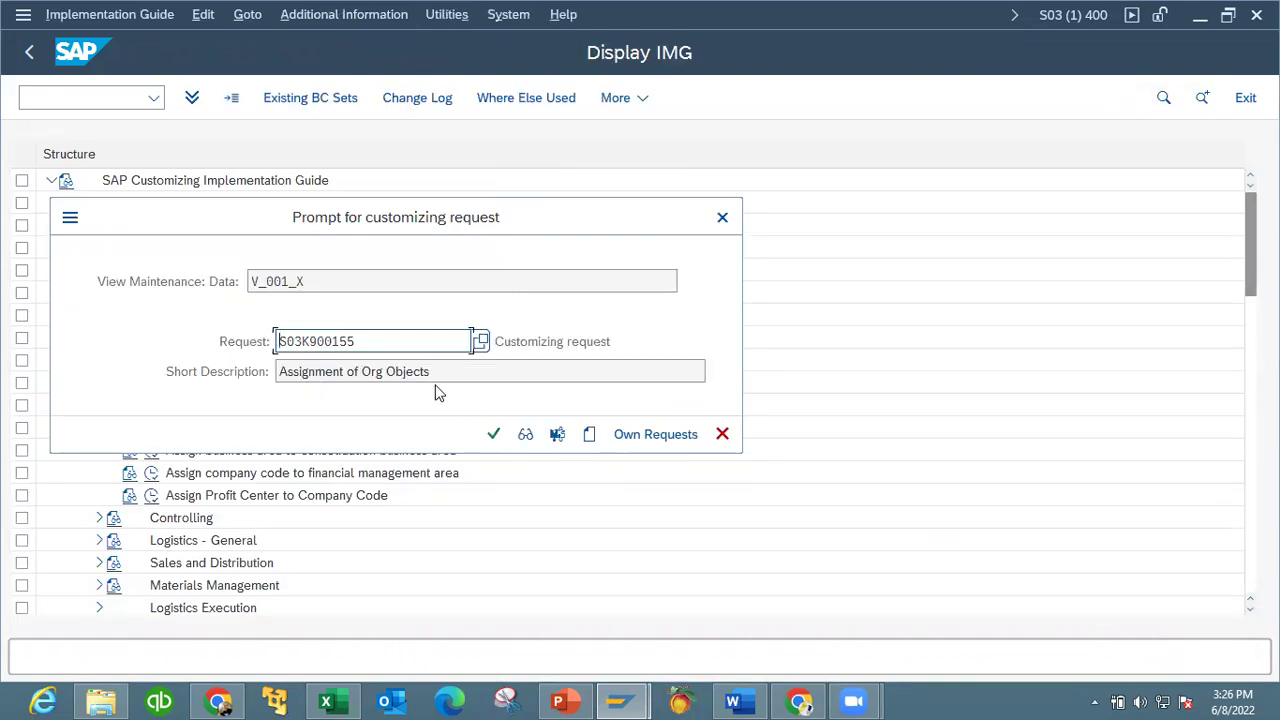
pyautogui.click(496, 436)
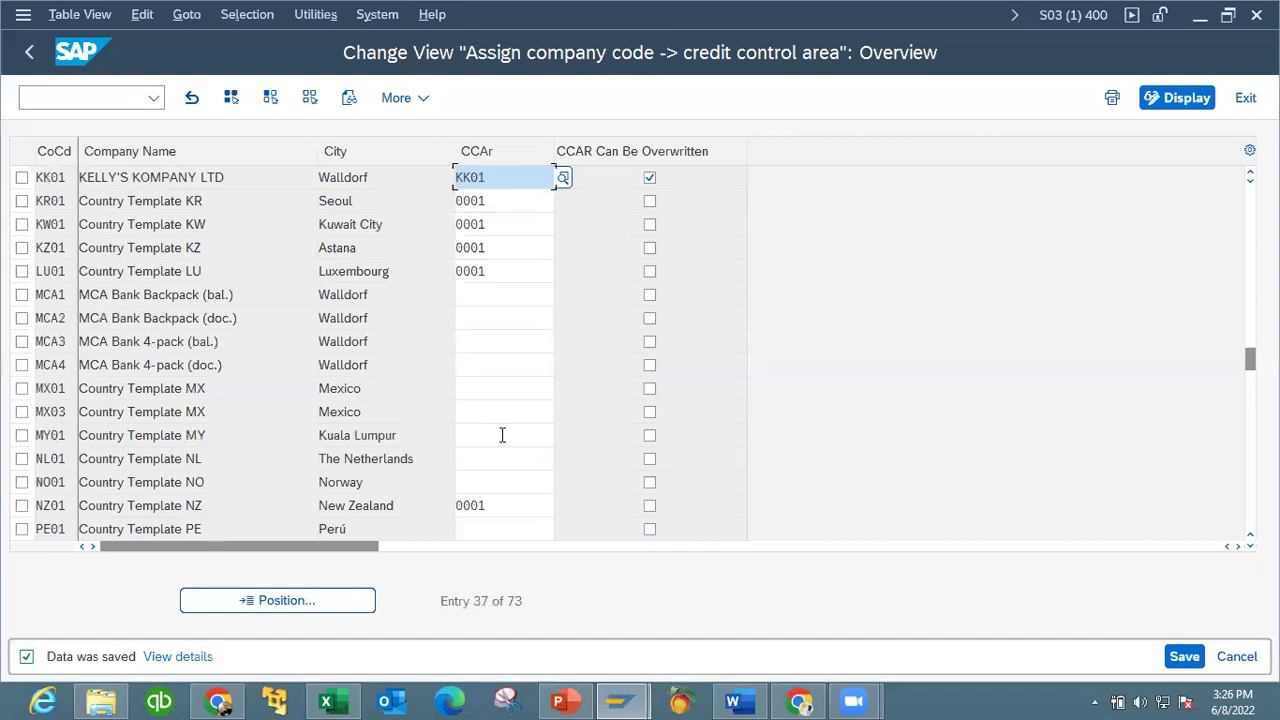
# Step: Return to the implementation guide, open the consolidation business area assignment and set Off-Shore Drilling and On-shore Drilling to KKCB
pyautogui.click(31, 55)
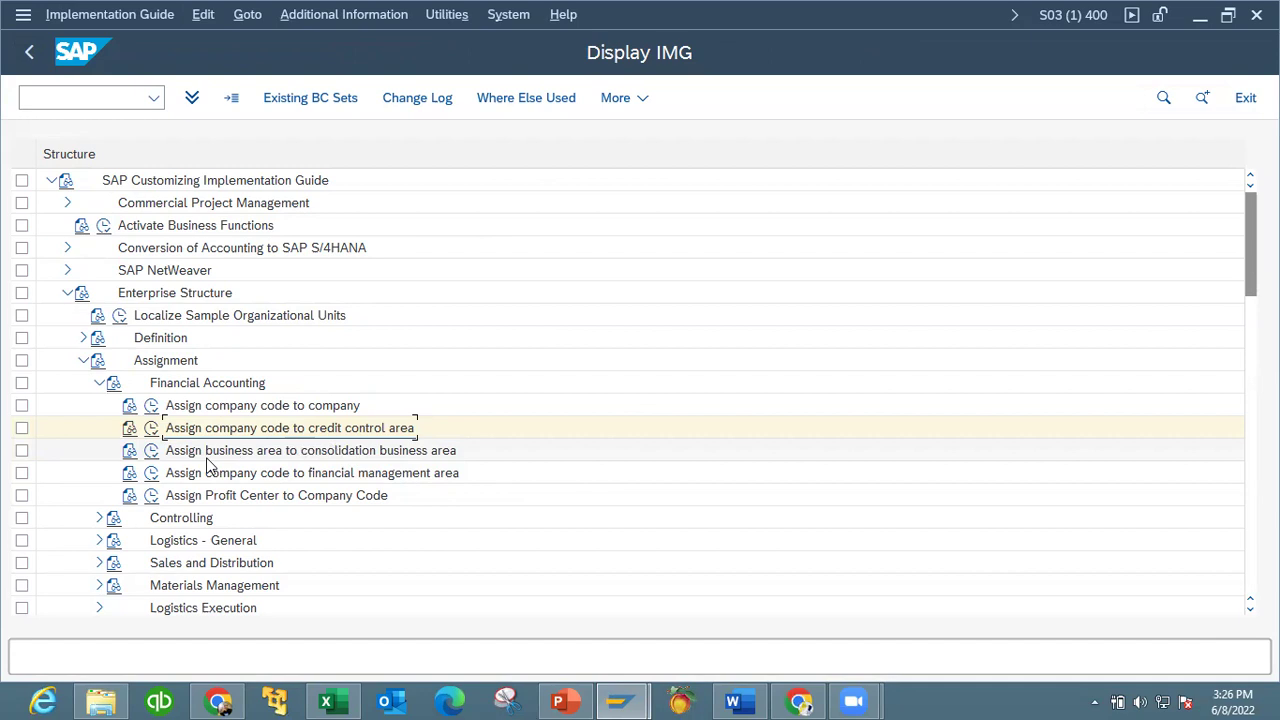
pyautogui.click(153, 452)
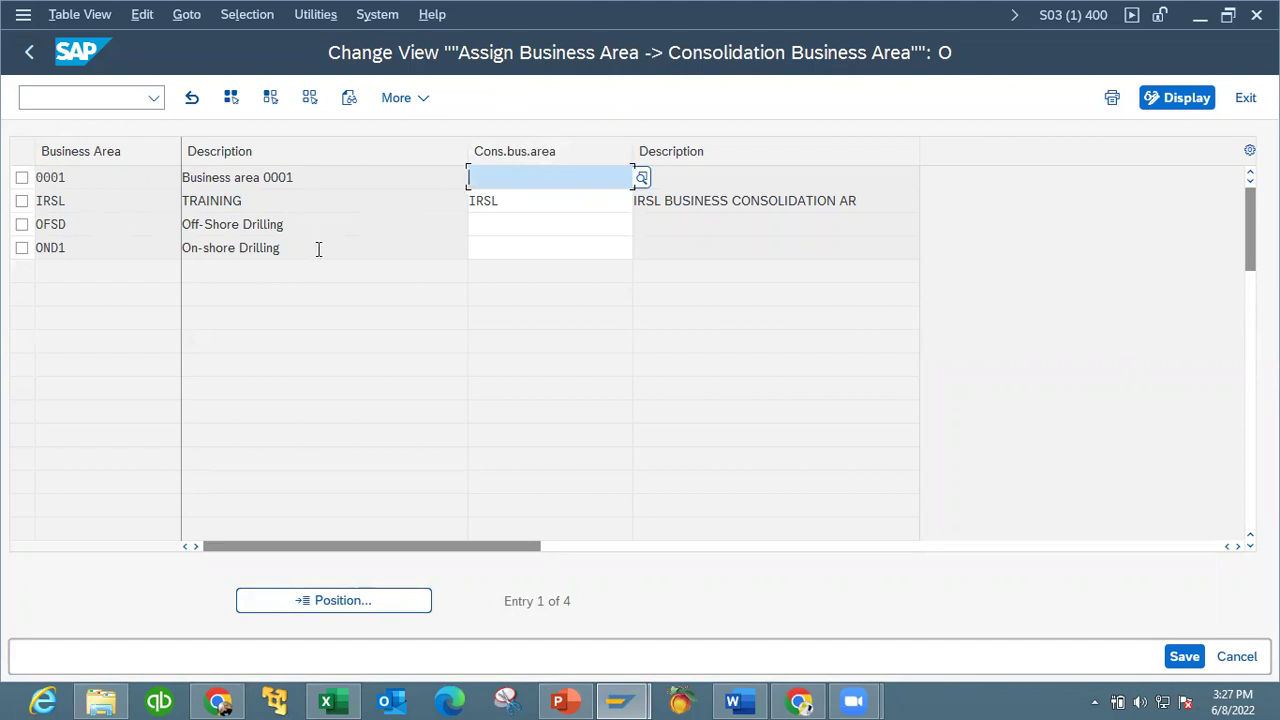
pyautogui.click(491, 226)
pyautogui.click(643, 225)
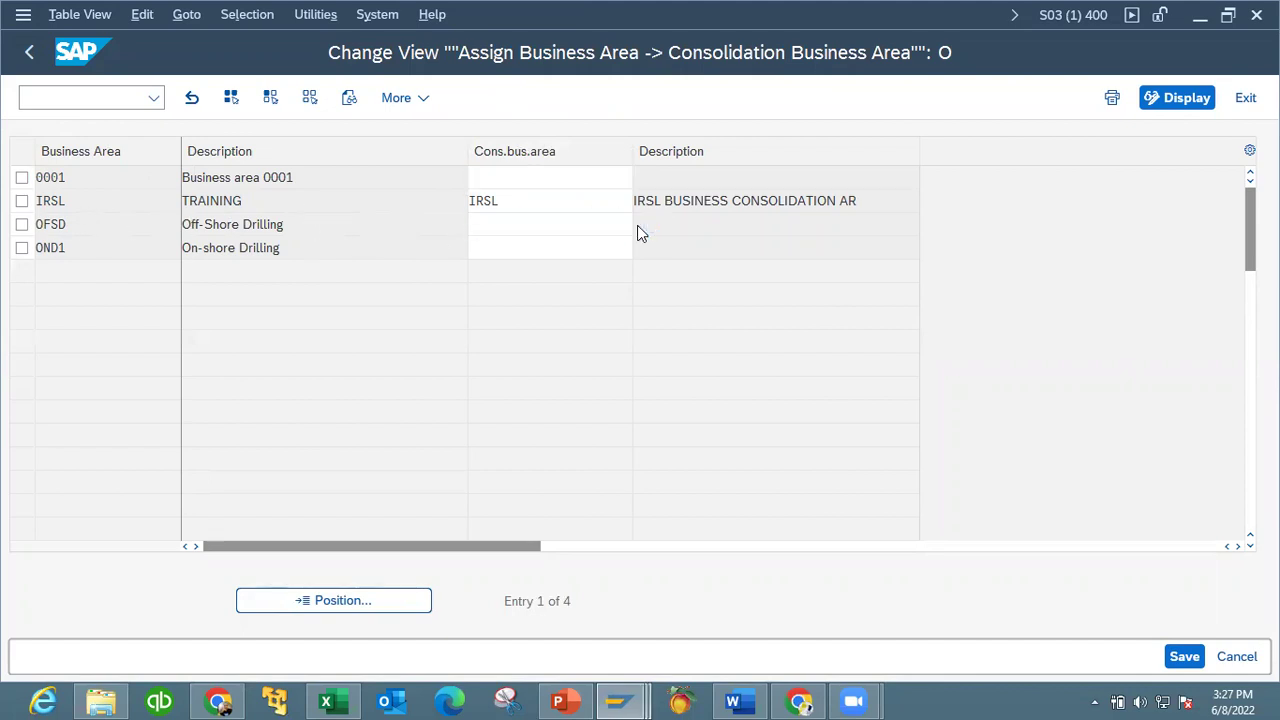
pyautogui.doubleClick(58, 388)
pyautogui.click(529, 247)
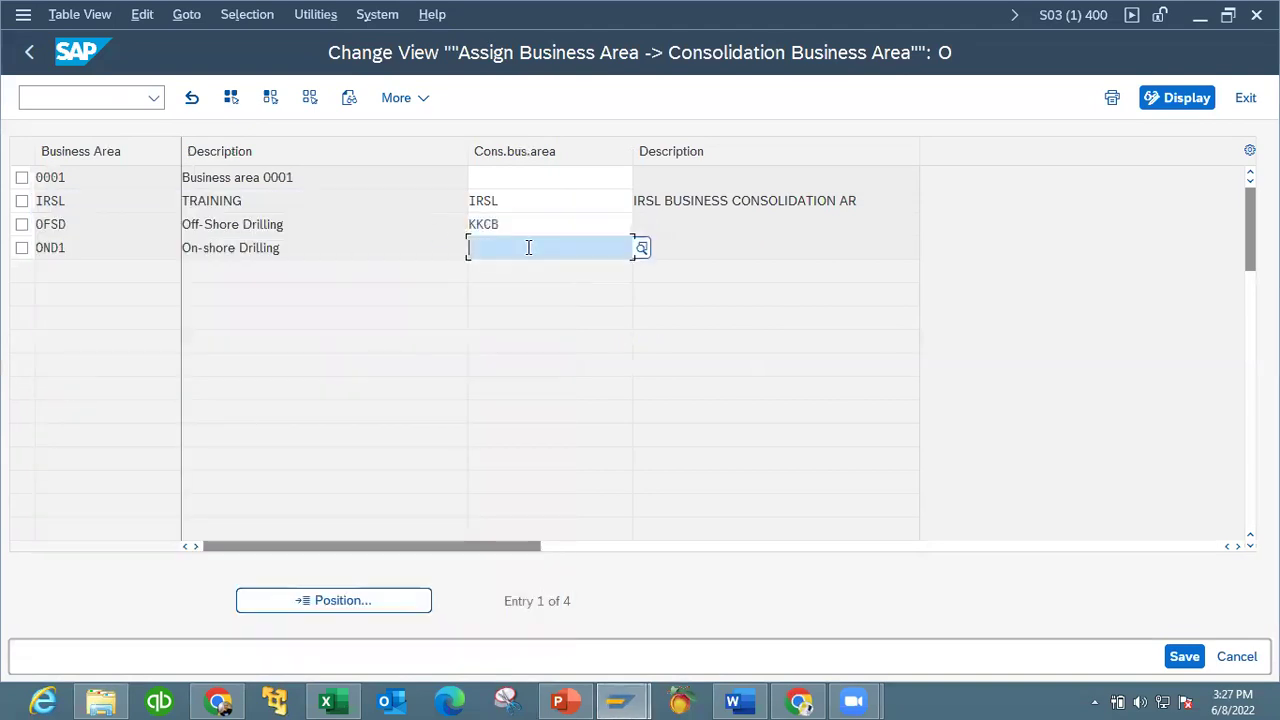
pyautogui.write('KKC')
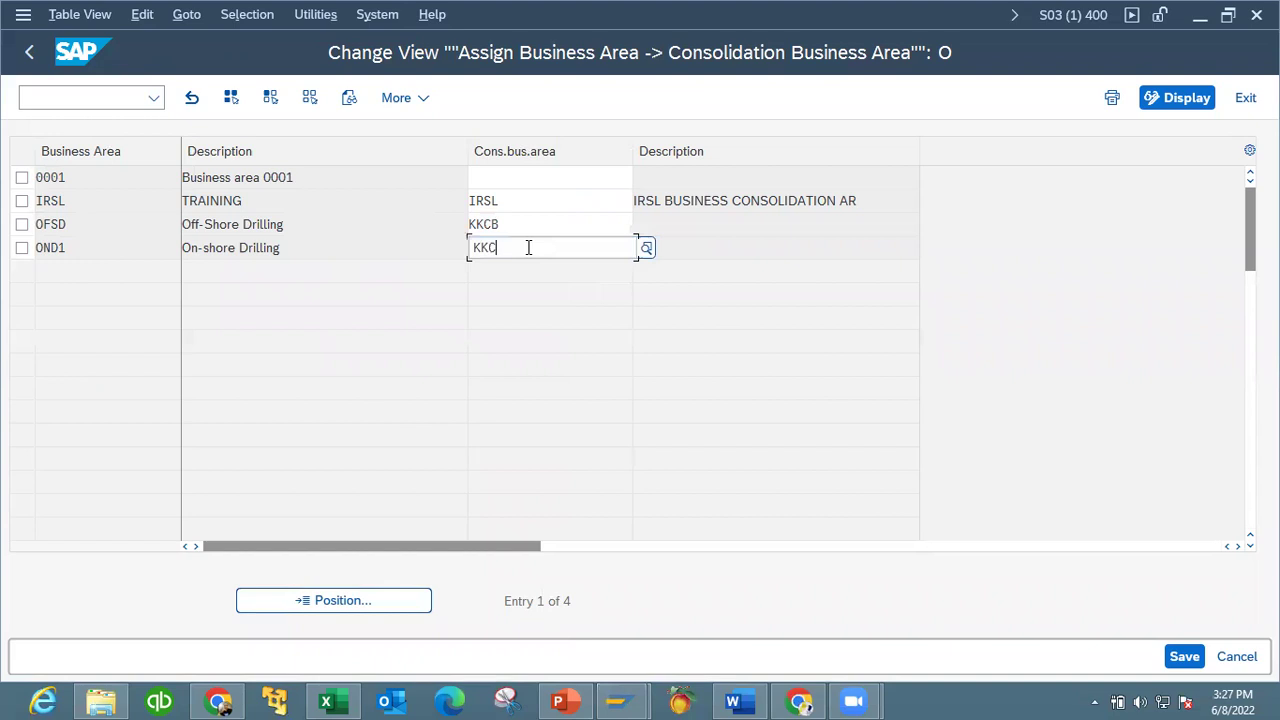
pyautogui.press('Return')
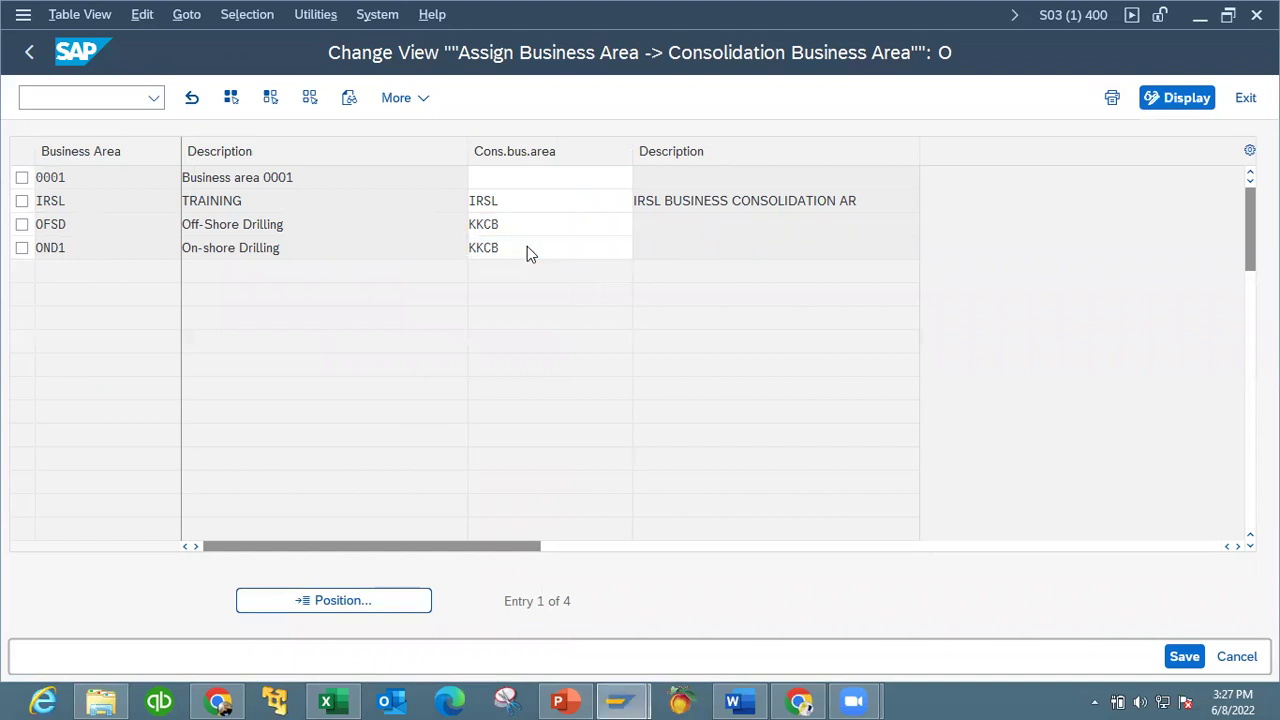
# Step: Save the business area assignments under the "Assignment of Org Objects" customizing request and return to the implementation guide
pyautogui.click(1184, 662)
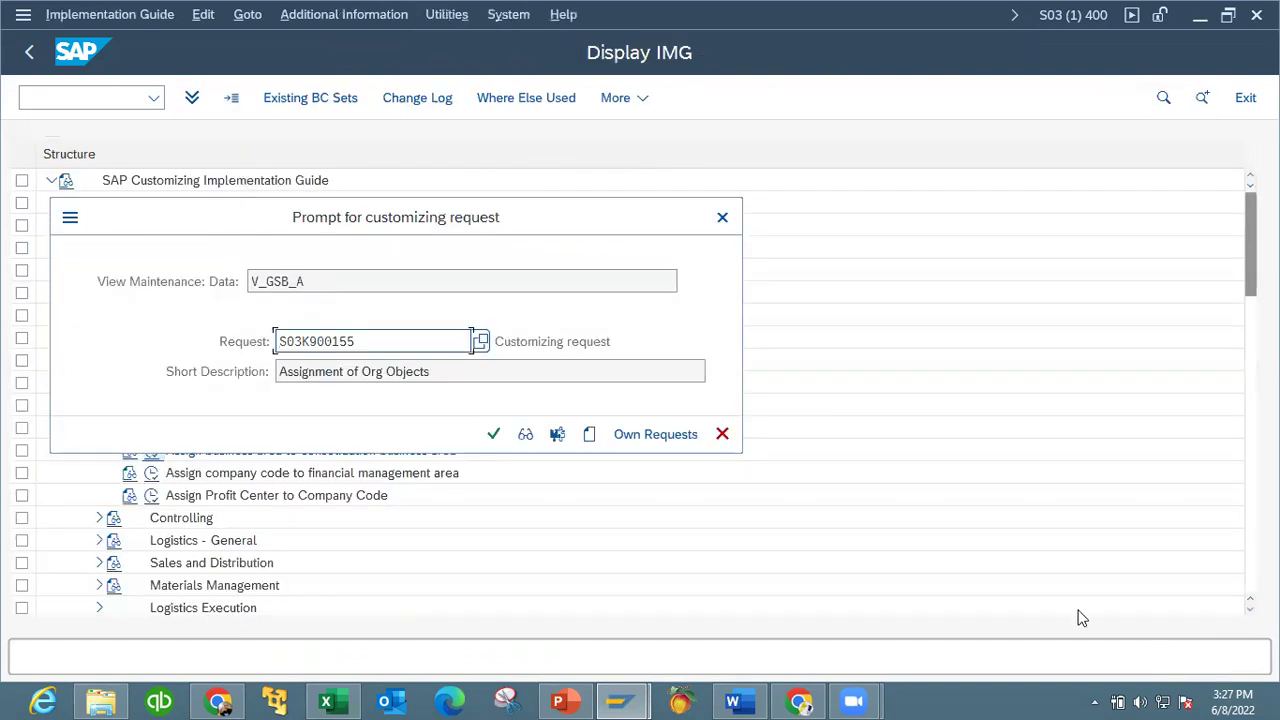
pyautogui.click(493, 436)
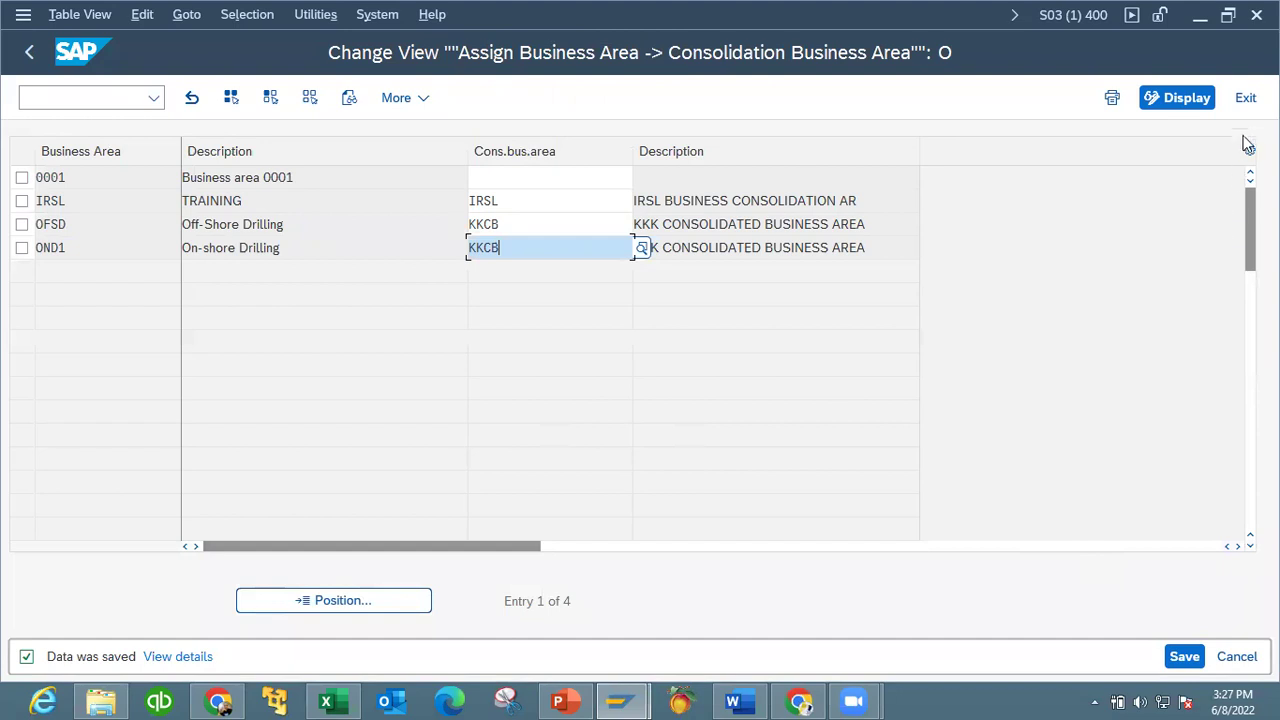
pyautogui.click(1245, 105)
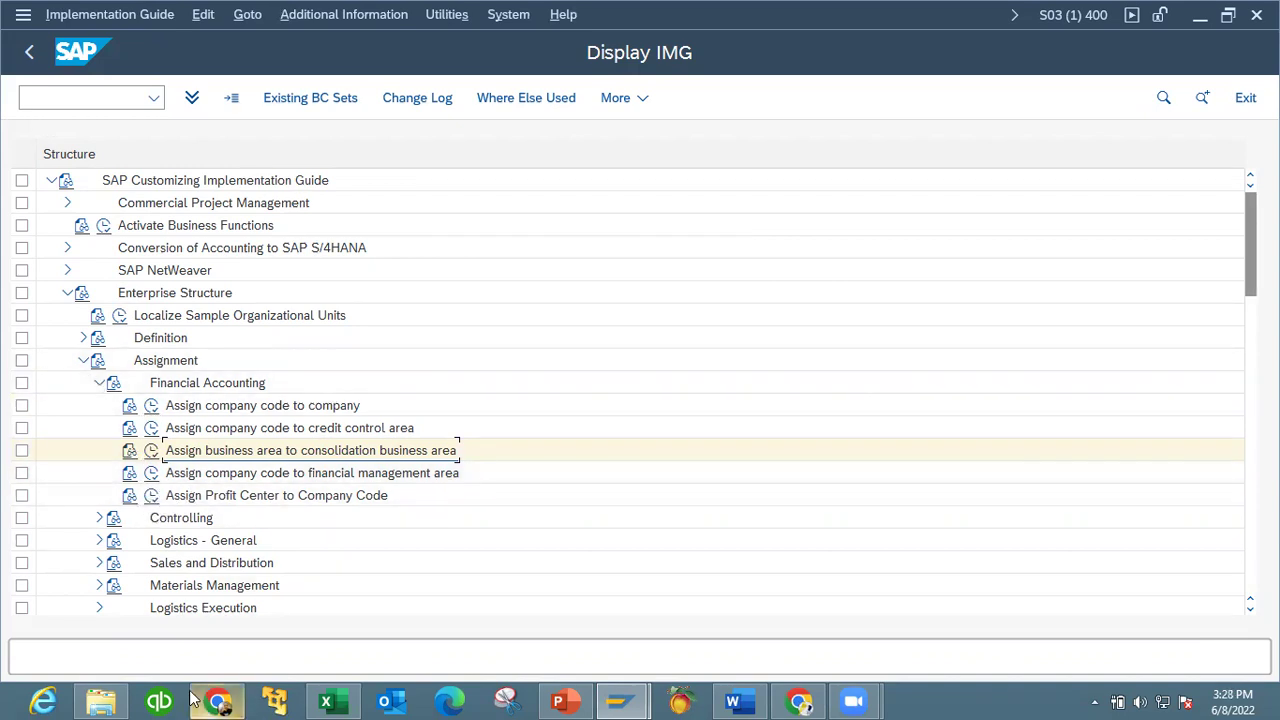
# Step: Switch to PowerPoint, review the SAP S4 HANA FICO org structure diagram, and return to SAP
pyautogui.click(566, 701)
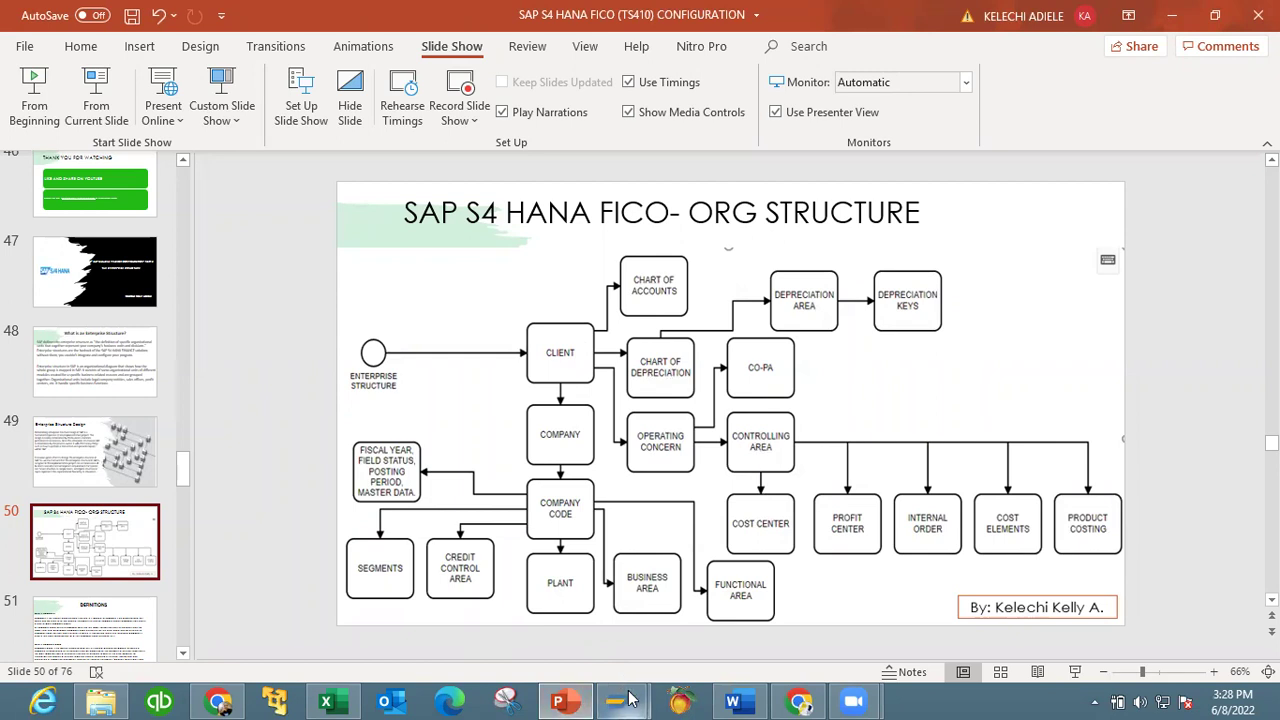
pyautogui.moveTo(638, 697)
pyautogui.click(677, 646)
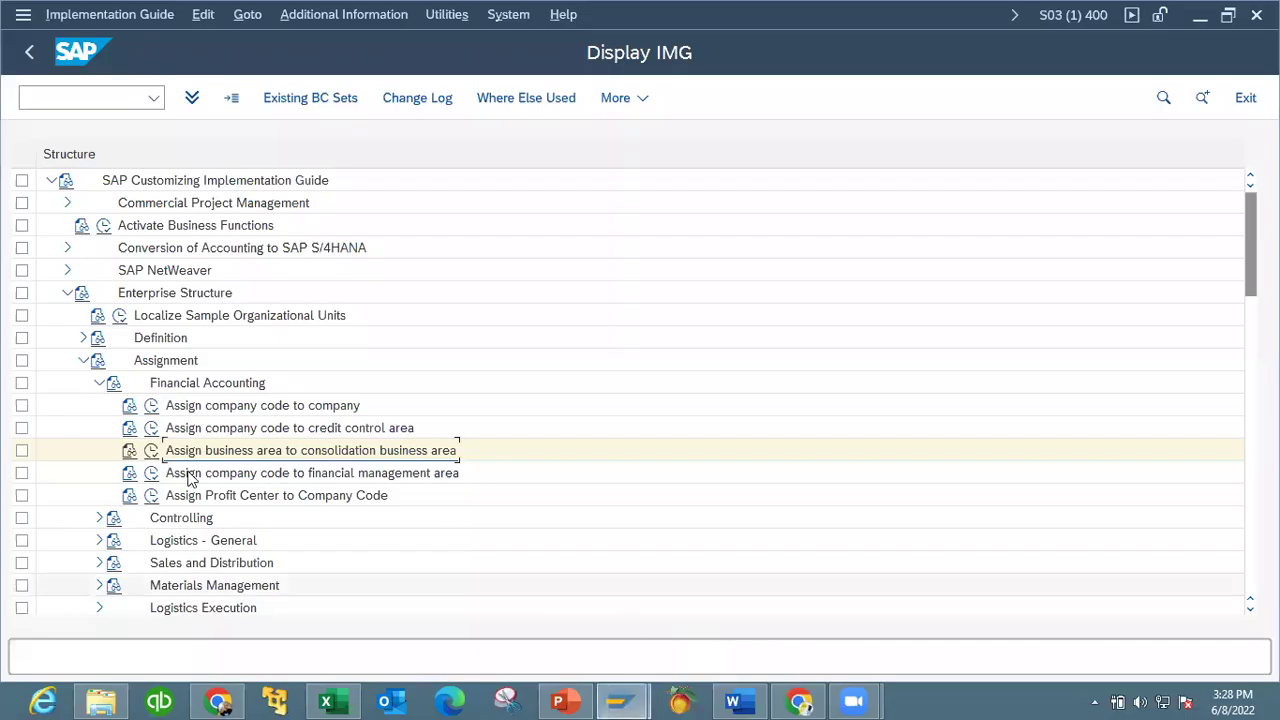
# Step: Collapse the Financial Accounting and Assignment nodes under Enterprise Structure in the implementation guide
pyautogui.click(100, 383)
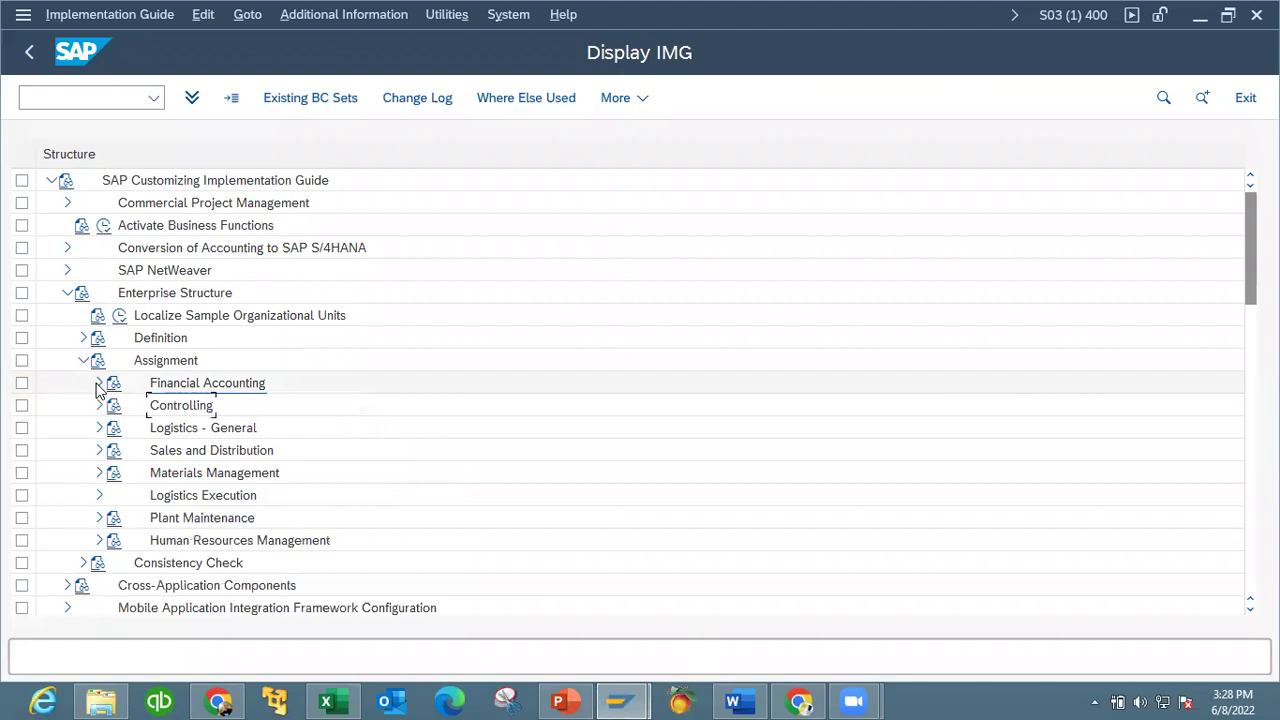
pyautogui.click(84, 360)
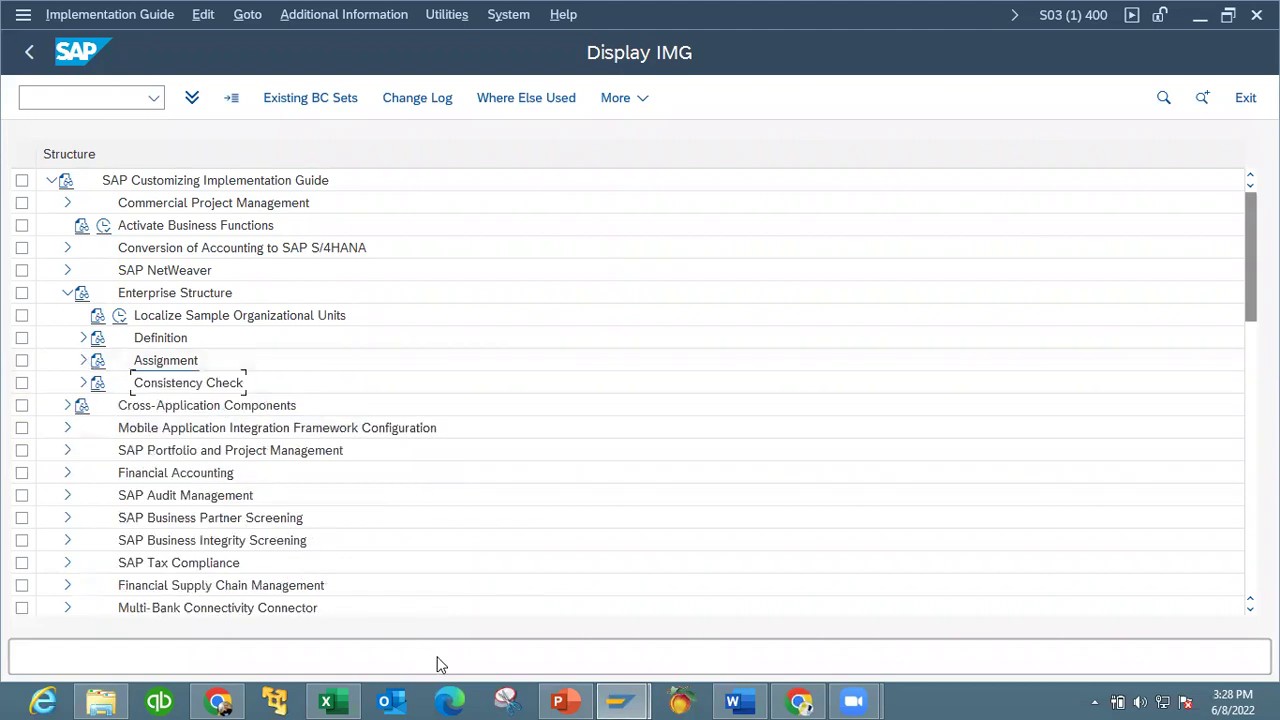
# Step: Switch to PowerPoint, look through slides 61 to 63, and return to the Part 6 title slide on assignment of organisational objects
pyautogui.click(563, 700)
pyautogui.moveTo(182, 469); pyautogui.dragTo(182, 541)
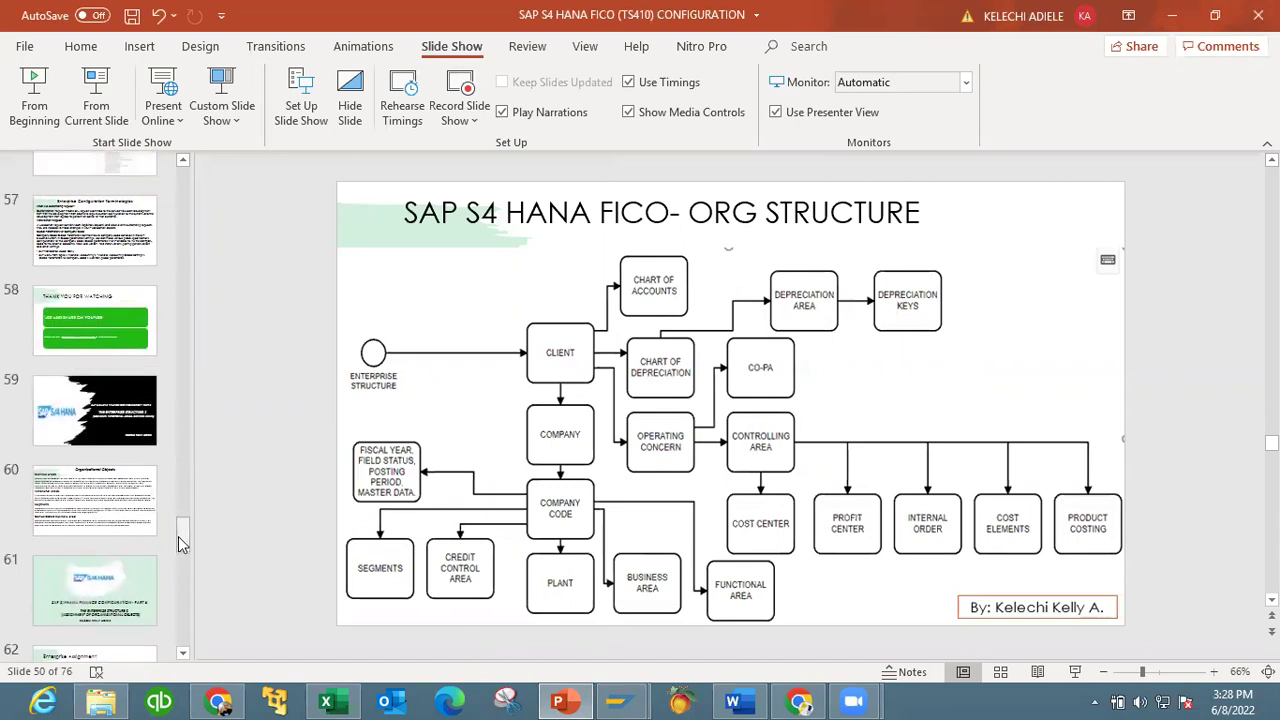
pyautogui.click(140, 575)
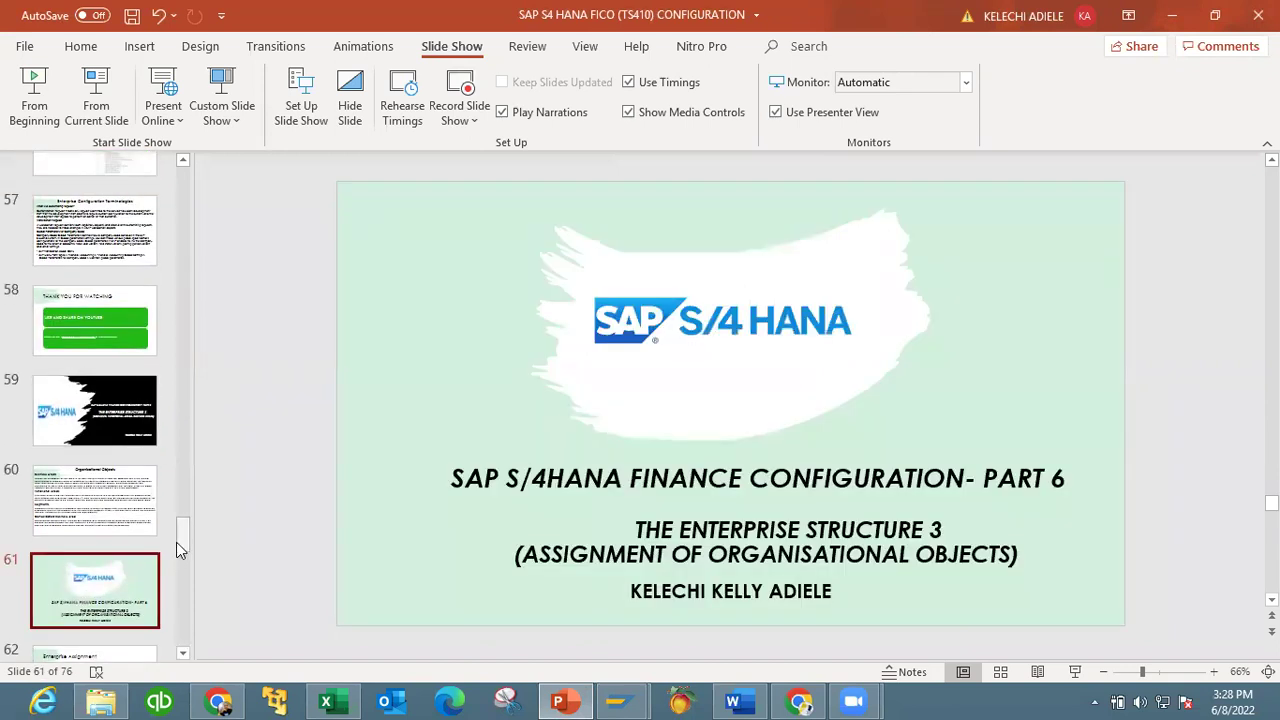
pyautogui.moveTo(180, 540); pyautogui.dragTo(180, 557)
pyautogui.click(131, 502)
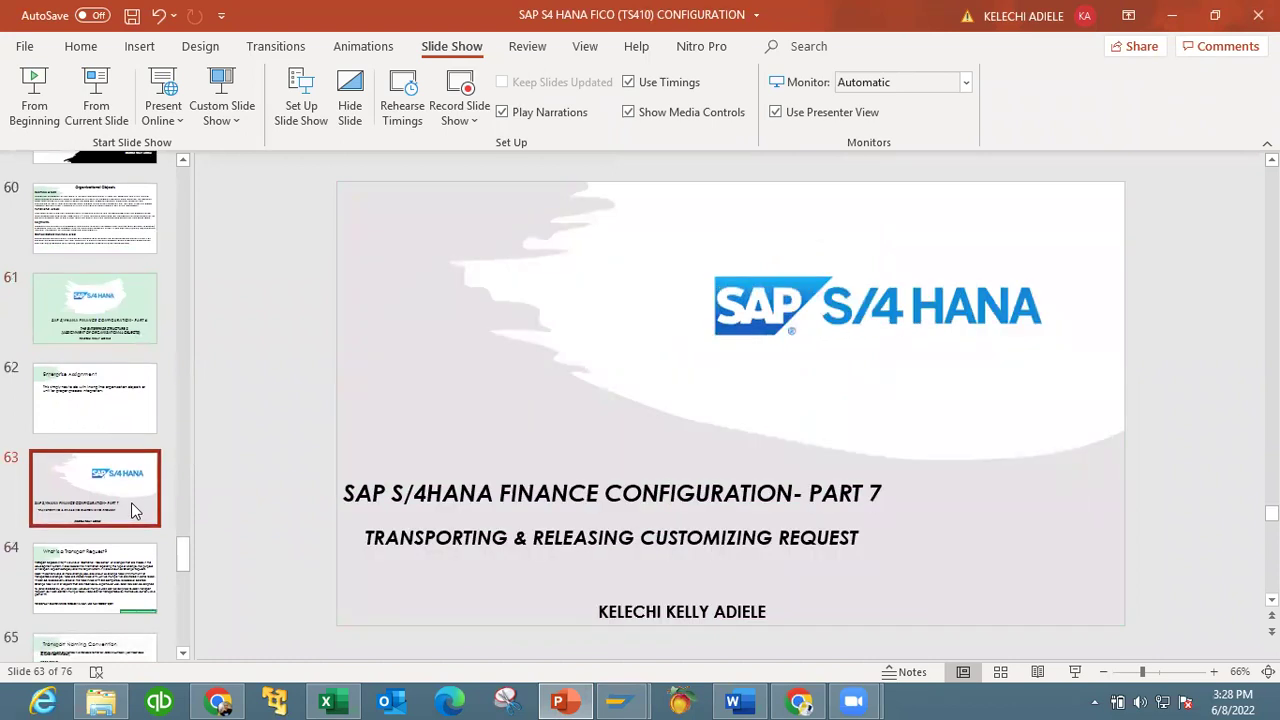
pyautogui.moveTo(184, 557); pyautogui.dragTo(180, 537)
pyautogui.click(118, 523)
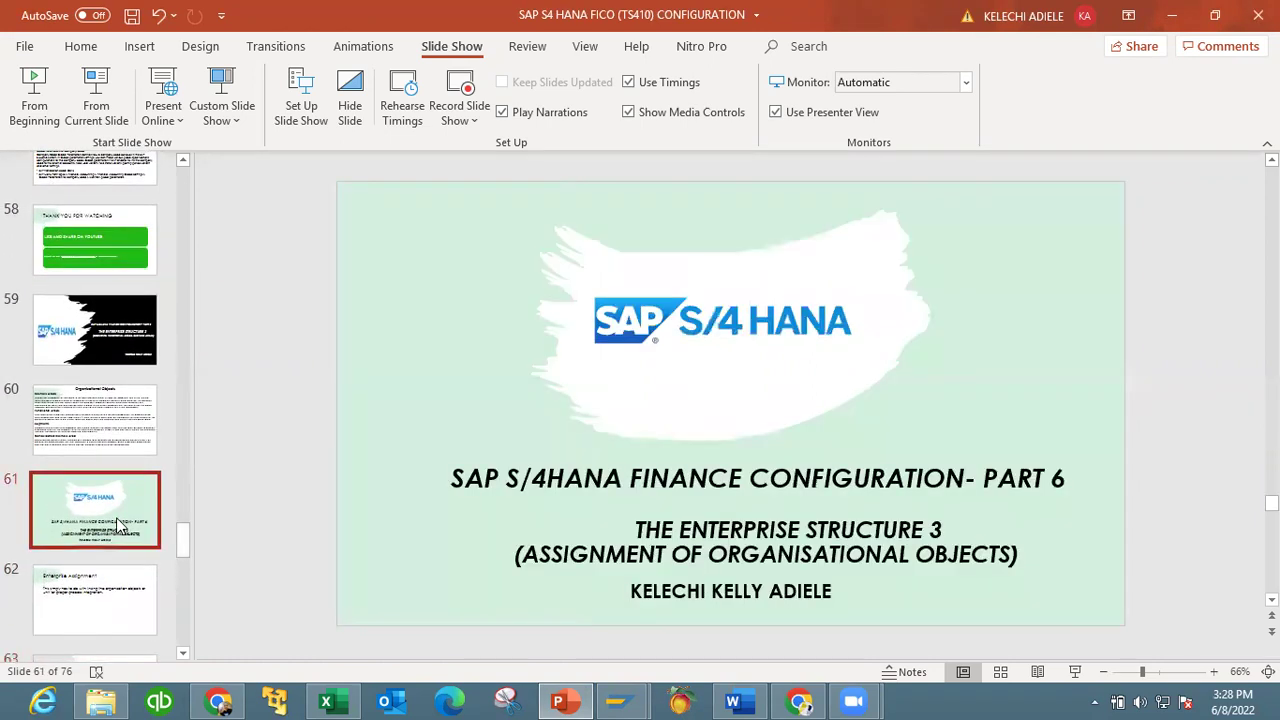